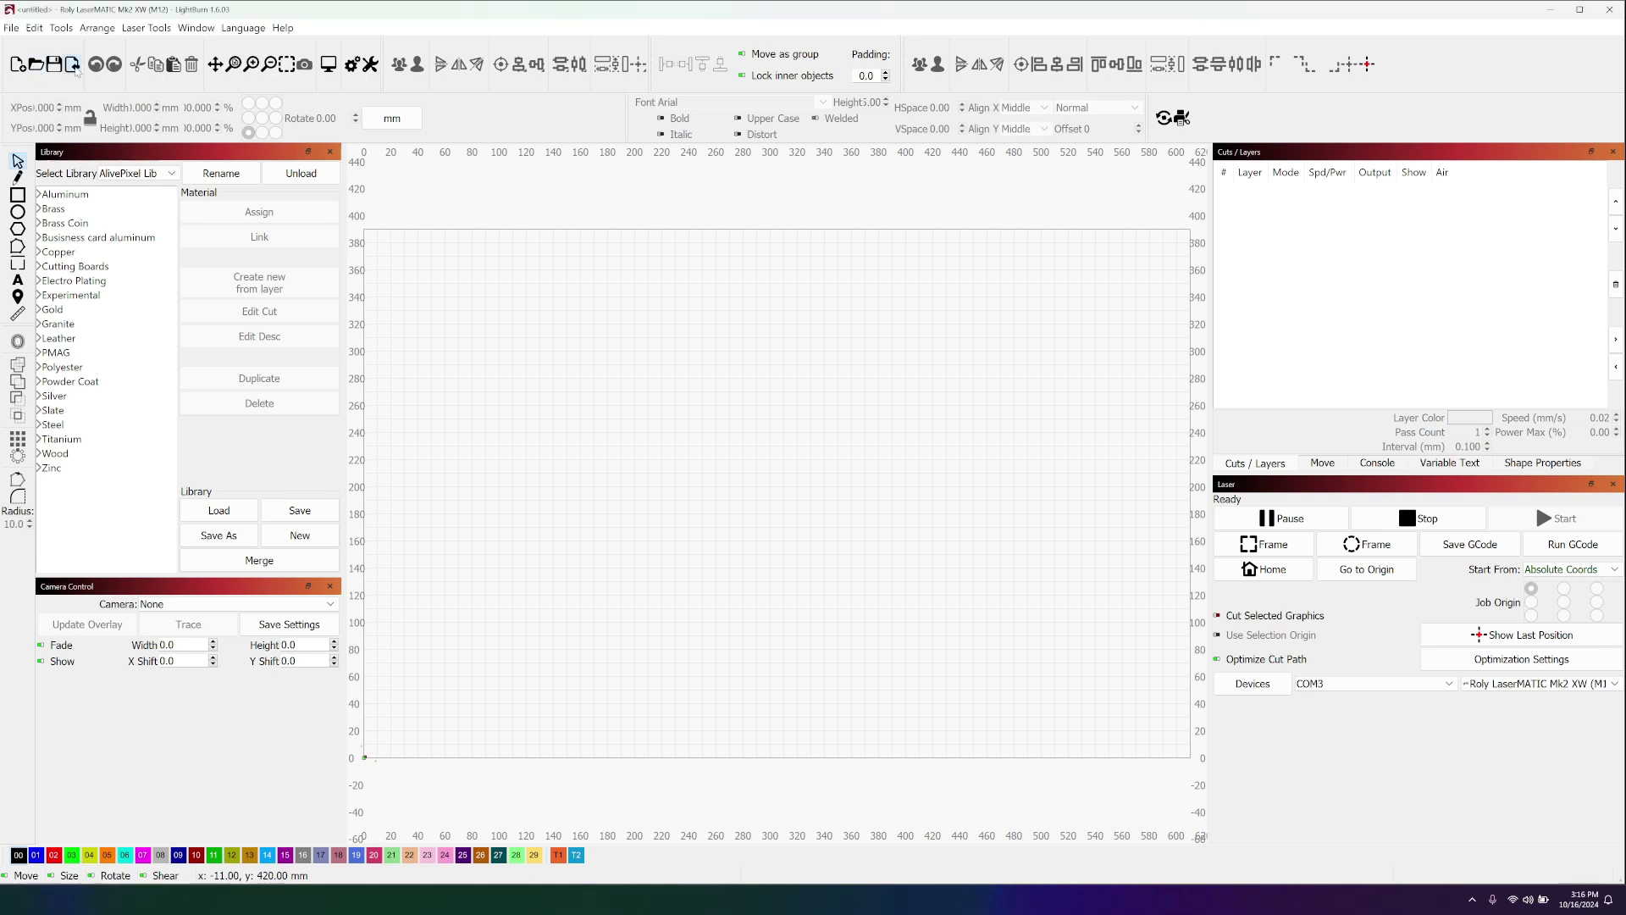
# - Import the Srah&Josh Board file from D:\Laser Projects\Cutting Boards onto the canvas
pyautogui.click(73, 67)
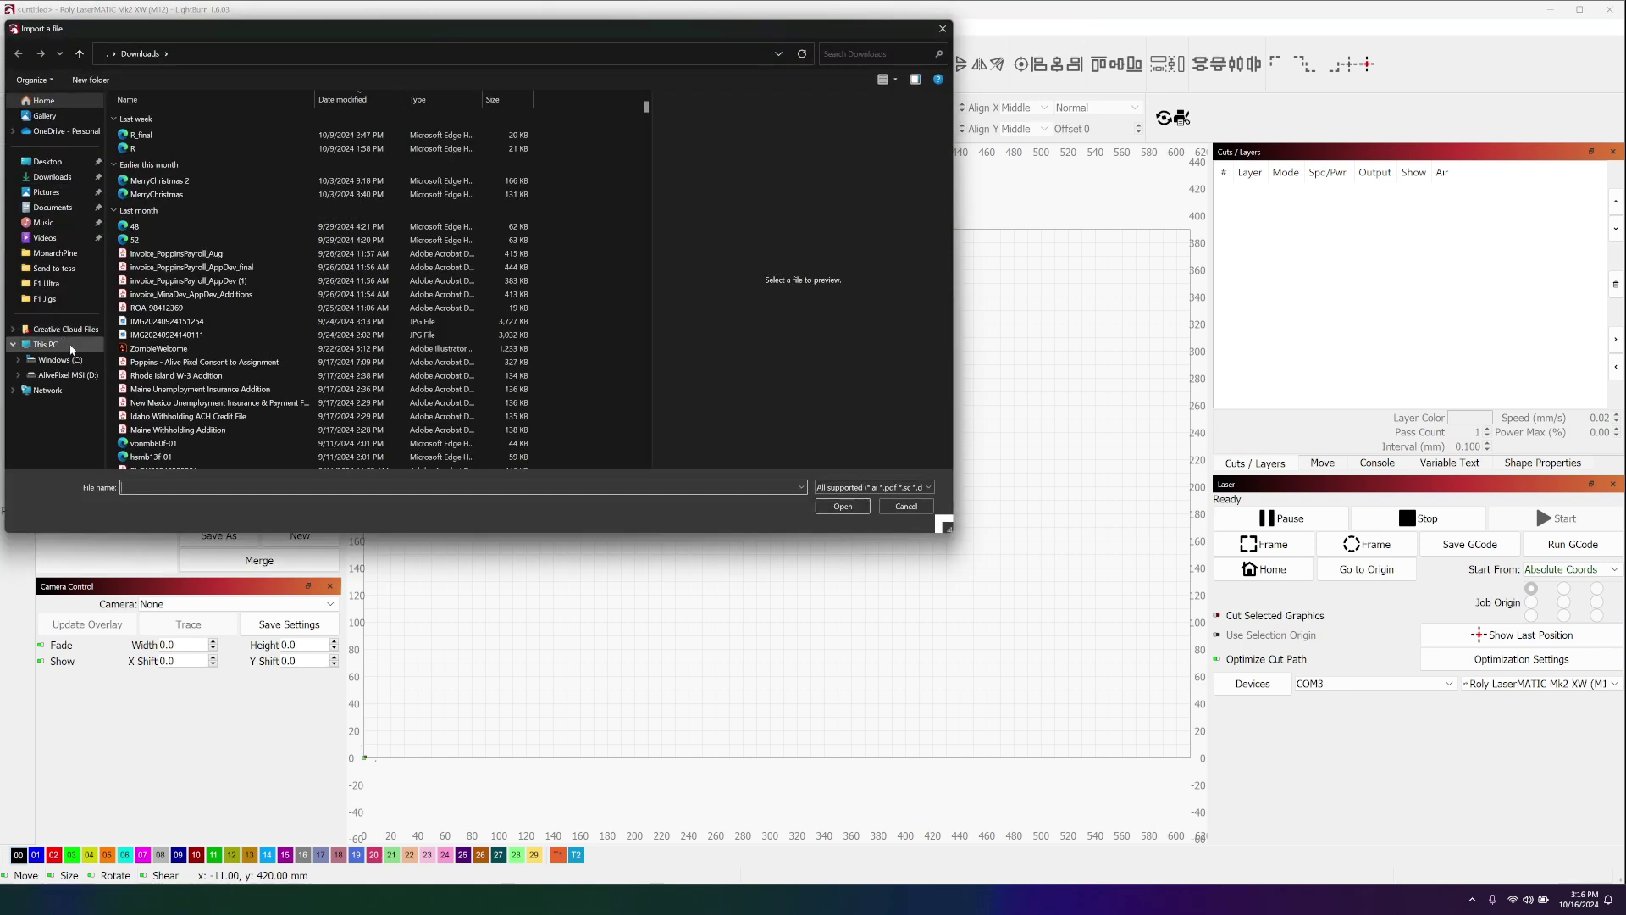
pyautogui.click(68, 375)
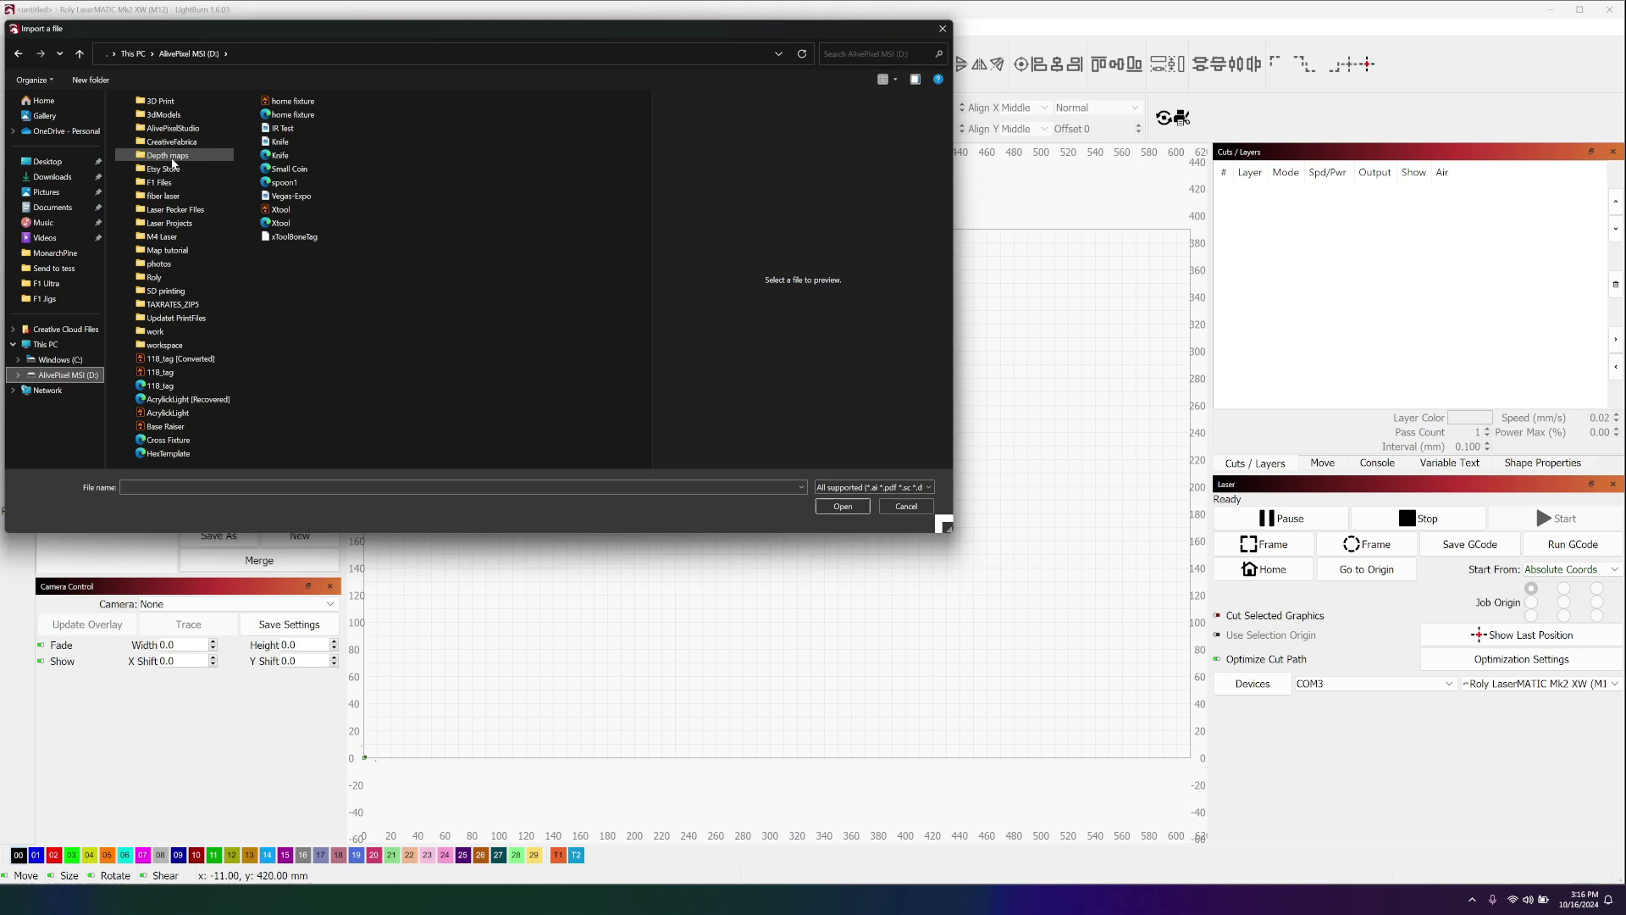
pyautogui.click(183, 225)
pyautogui.doubleClick(183, 226)
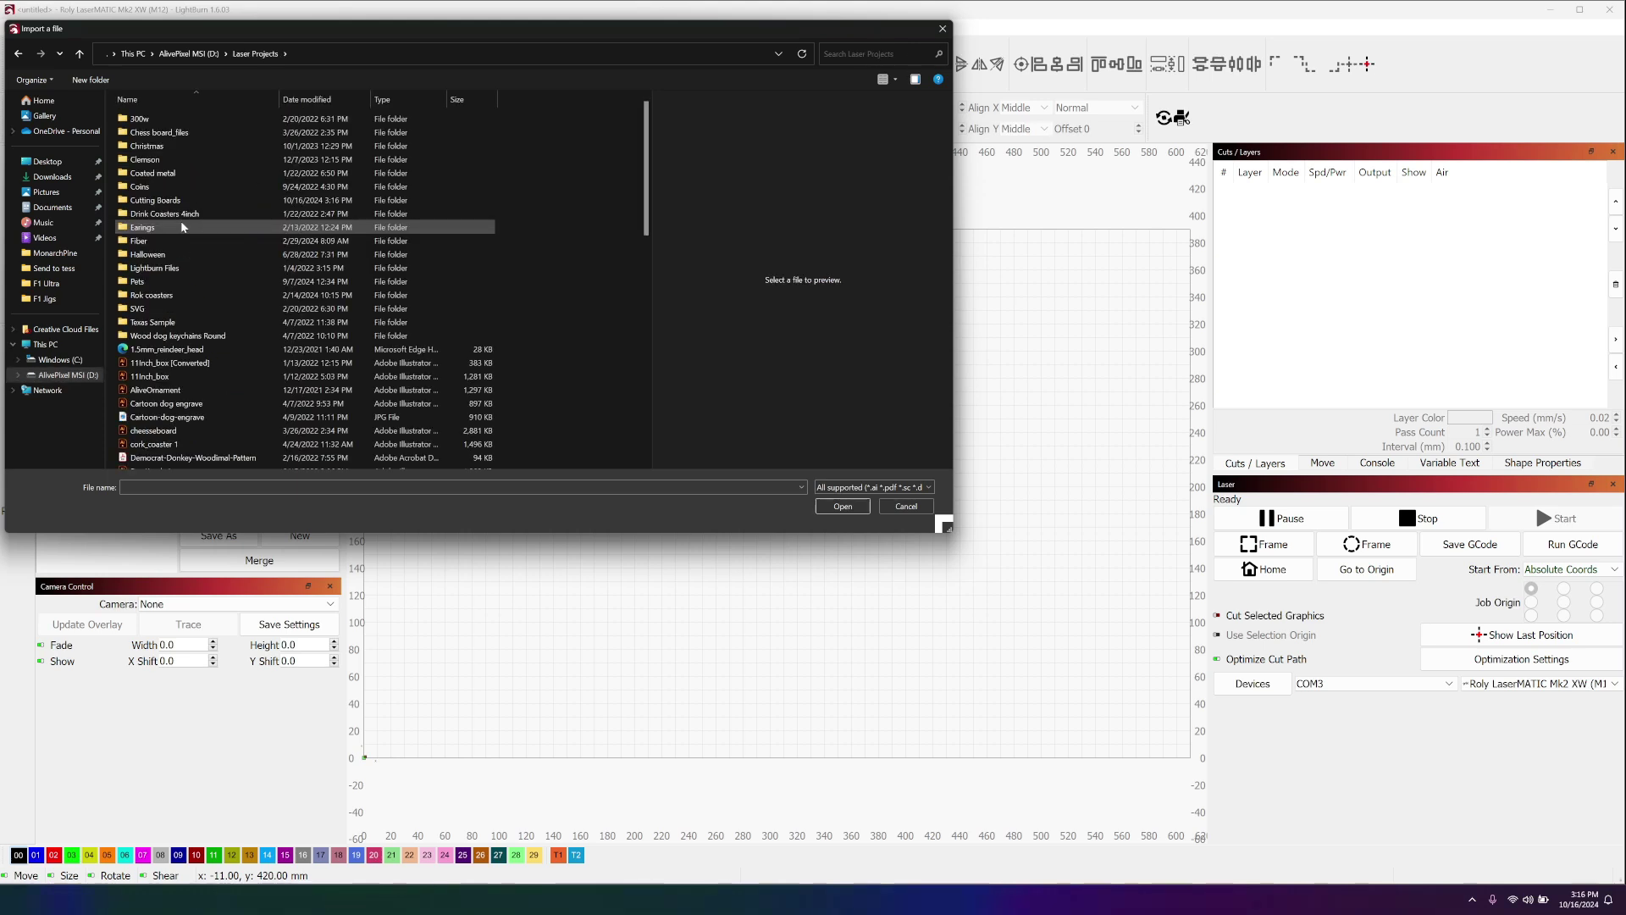
pyautogui.doubleClick(144, 201)
pyautogui.click(169, 132)
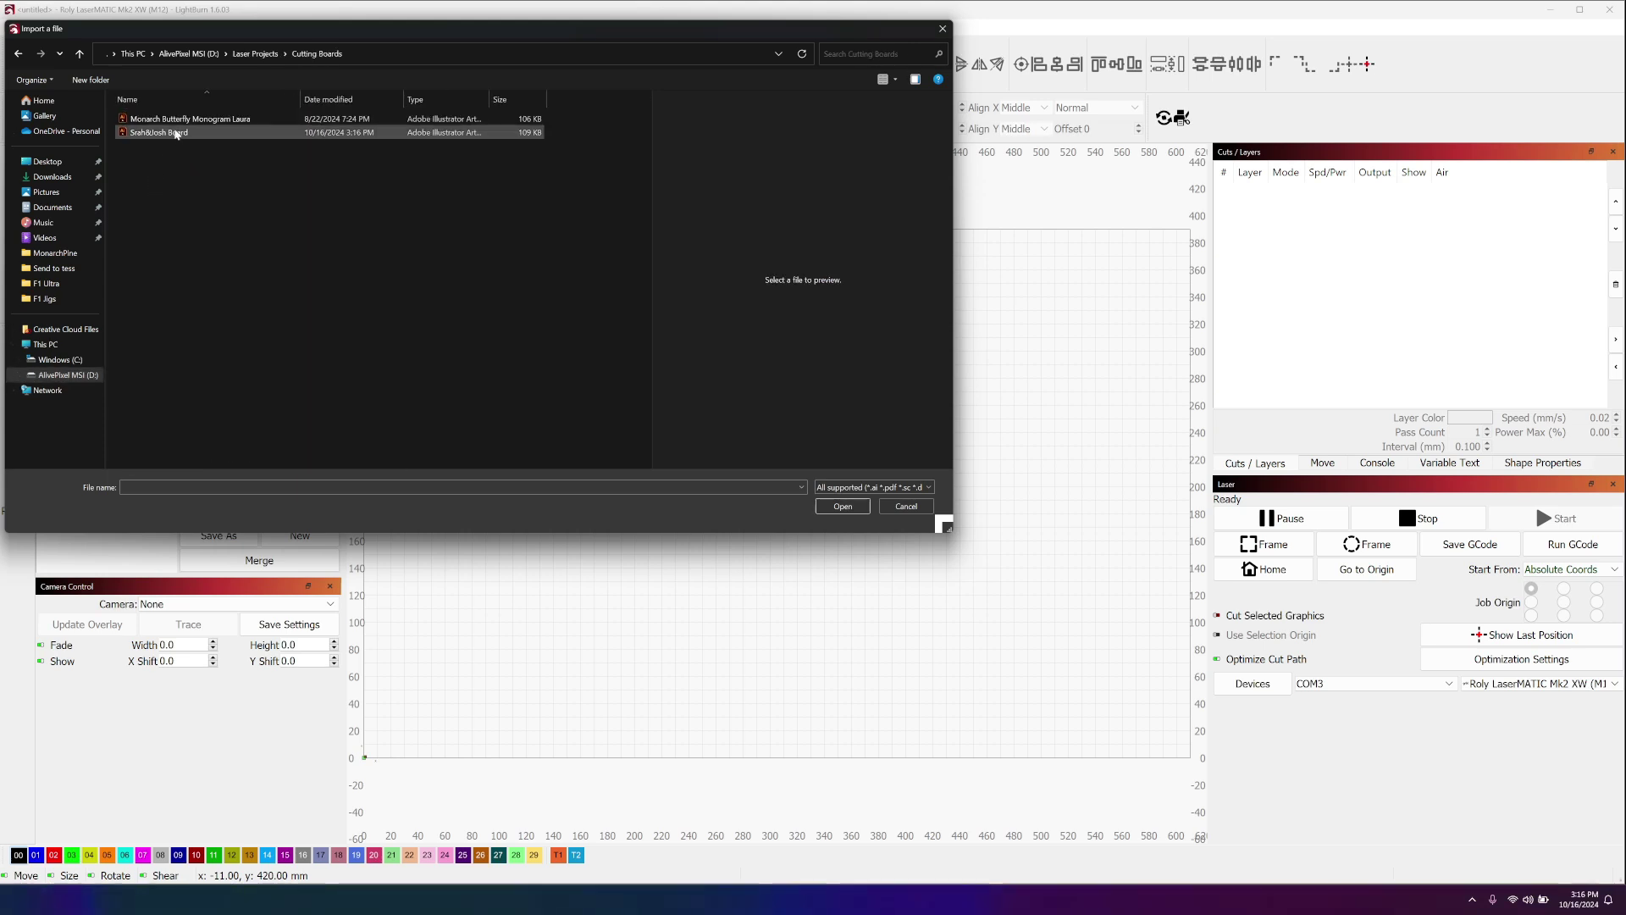
pyautogui.click(174, 133)
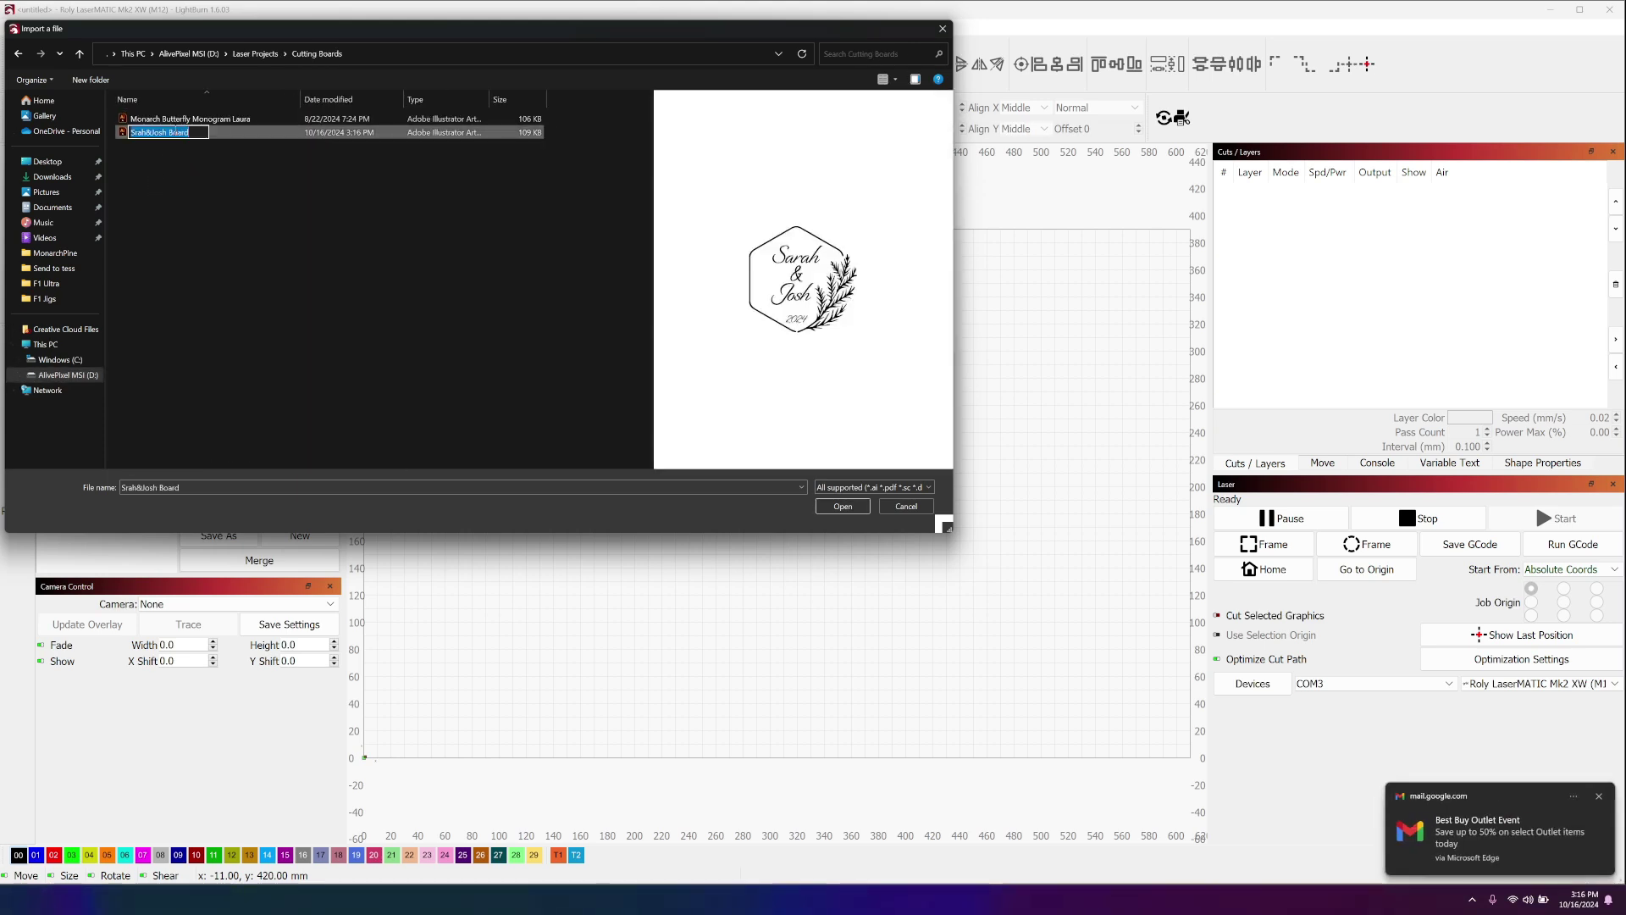
pyautogui.doubleClick(121, 133)
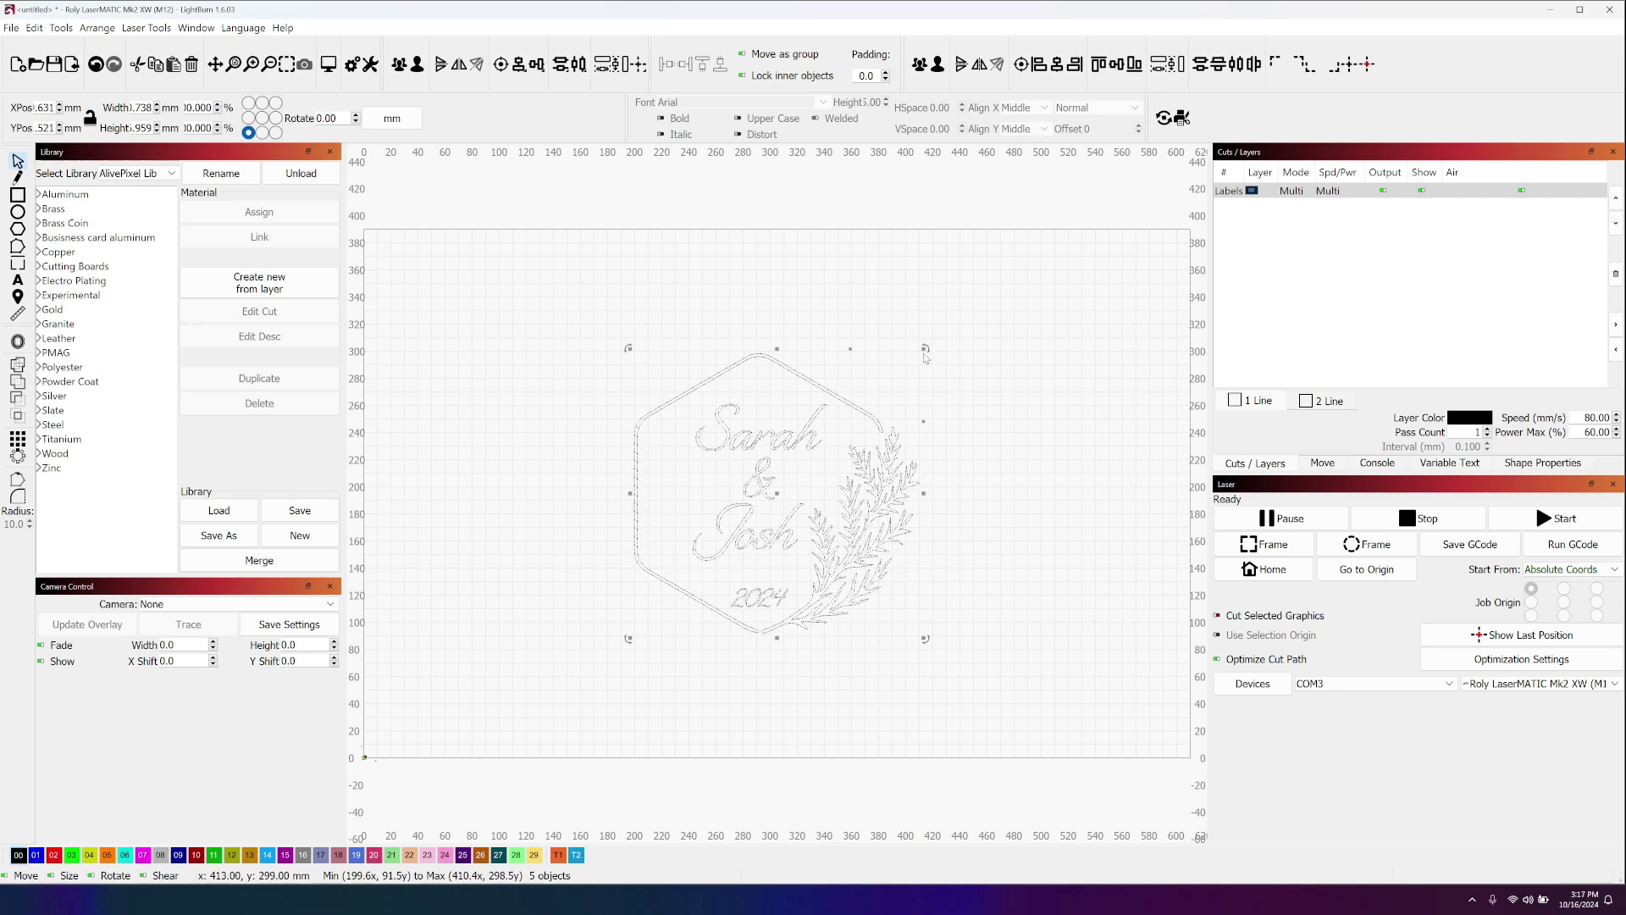
# - Scale the design down to about 79 mm wide and nudge it slightly left
pyautogui.moveTo(925, 350); pyautogui.dragTo(790, 662)
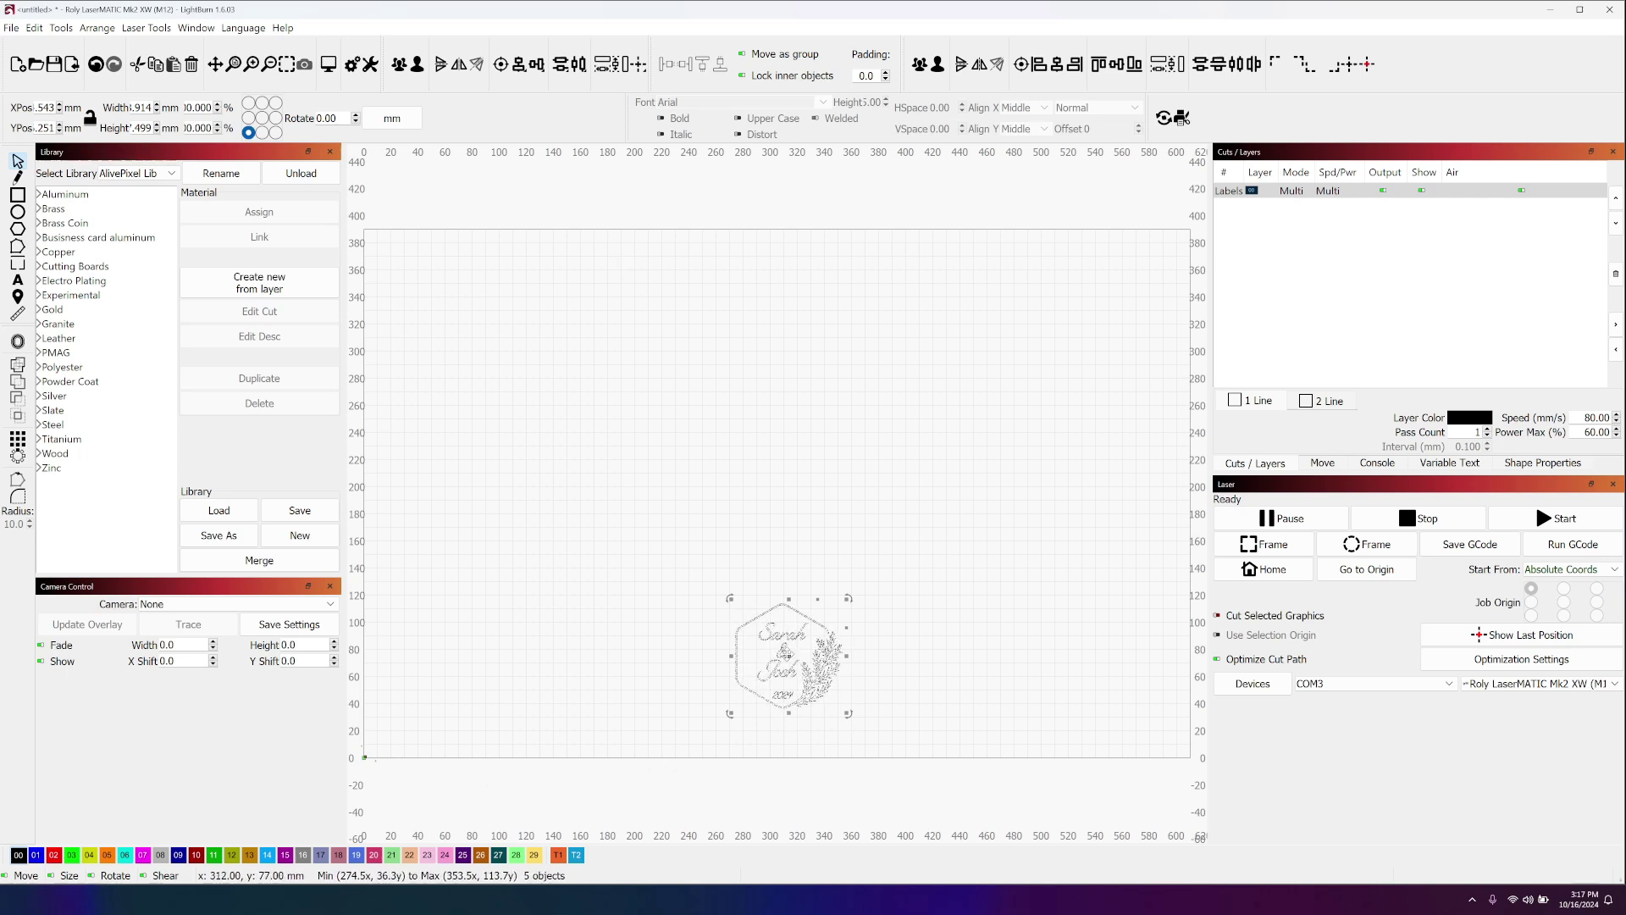
pyautogui.moveTo(788, 655); pyautogui.dragTo(765, 657)
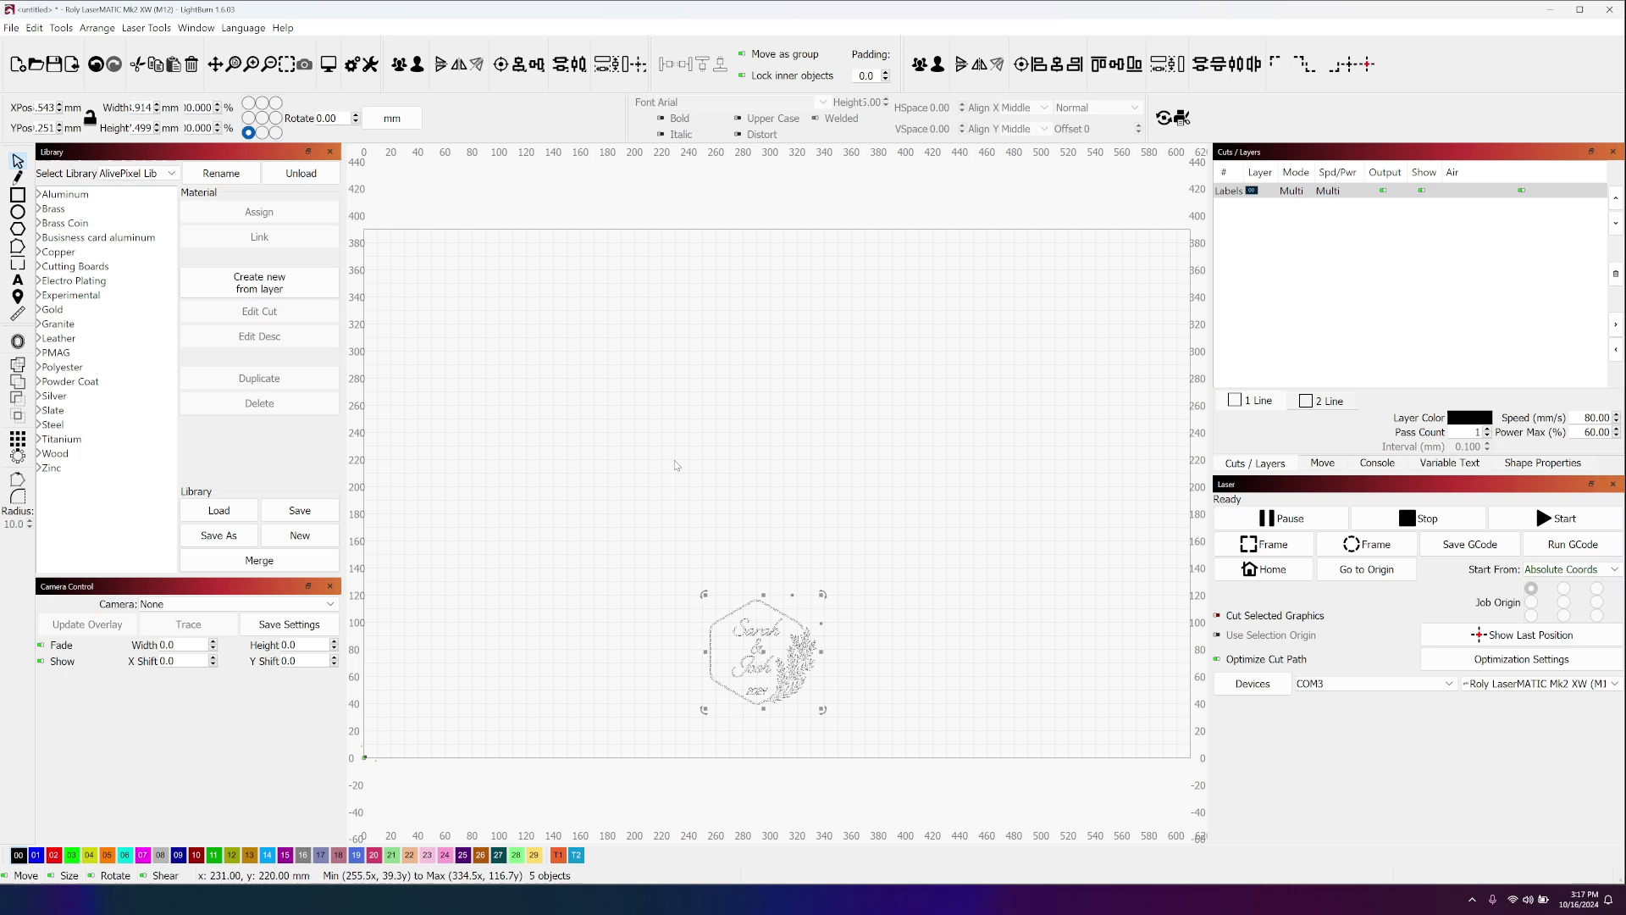
# - Deselect, zoom in on the design and select the 'Sarah' lettering
pyautogui.click(635, 489)
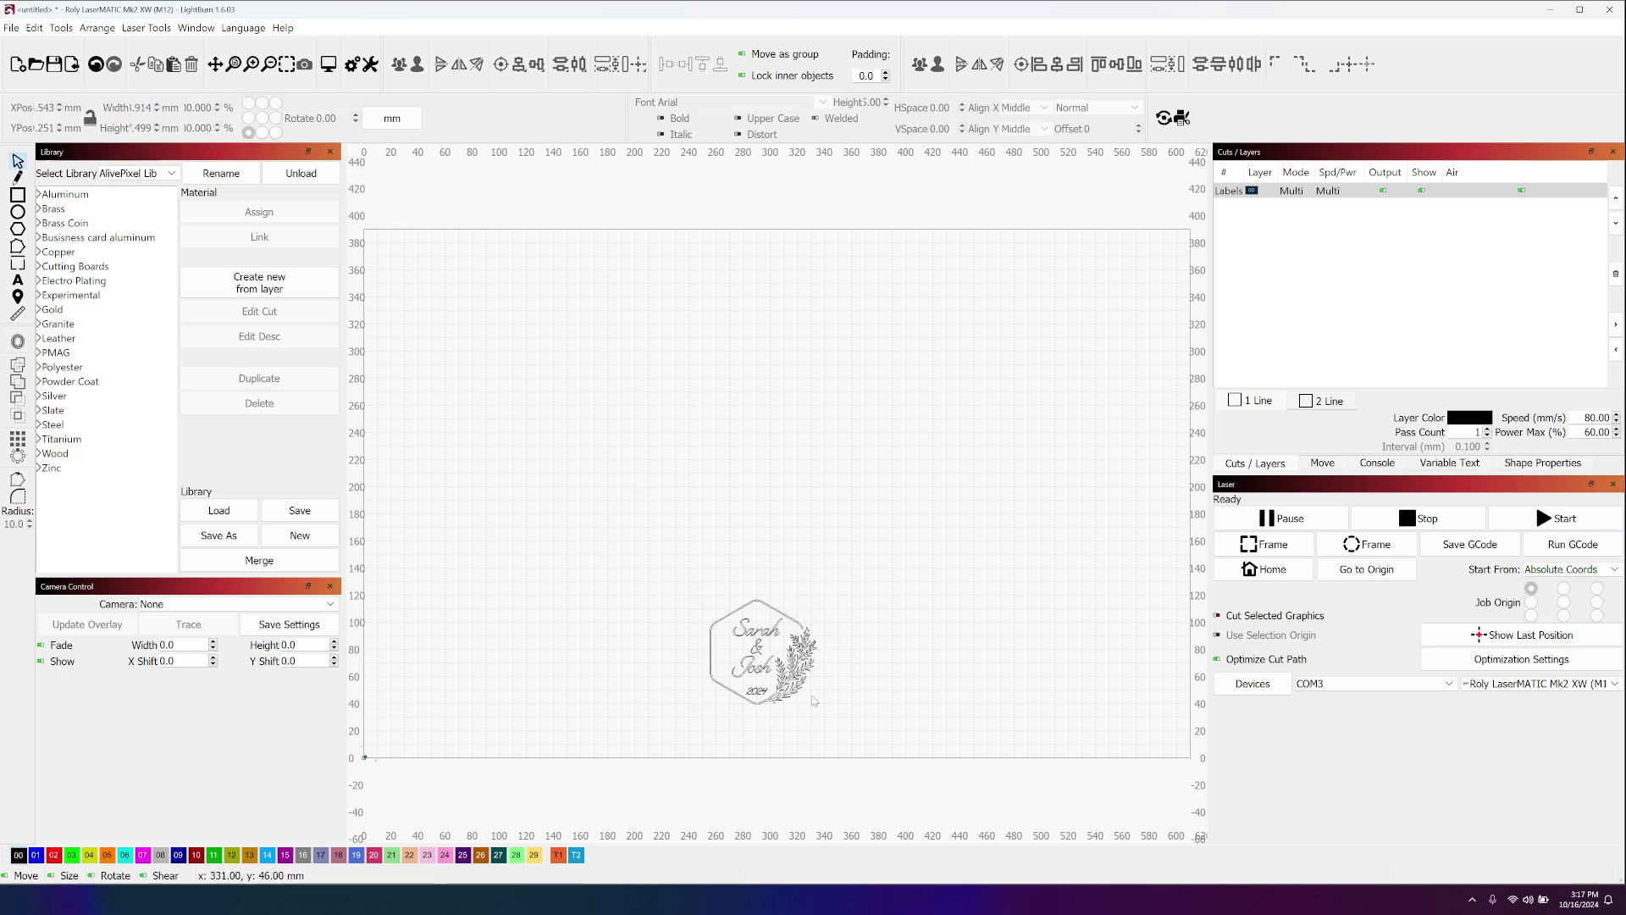
pyautogui.scroll(5, 813, 701)
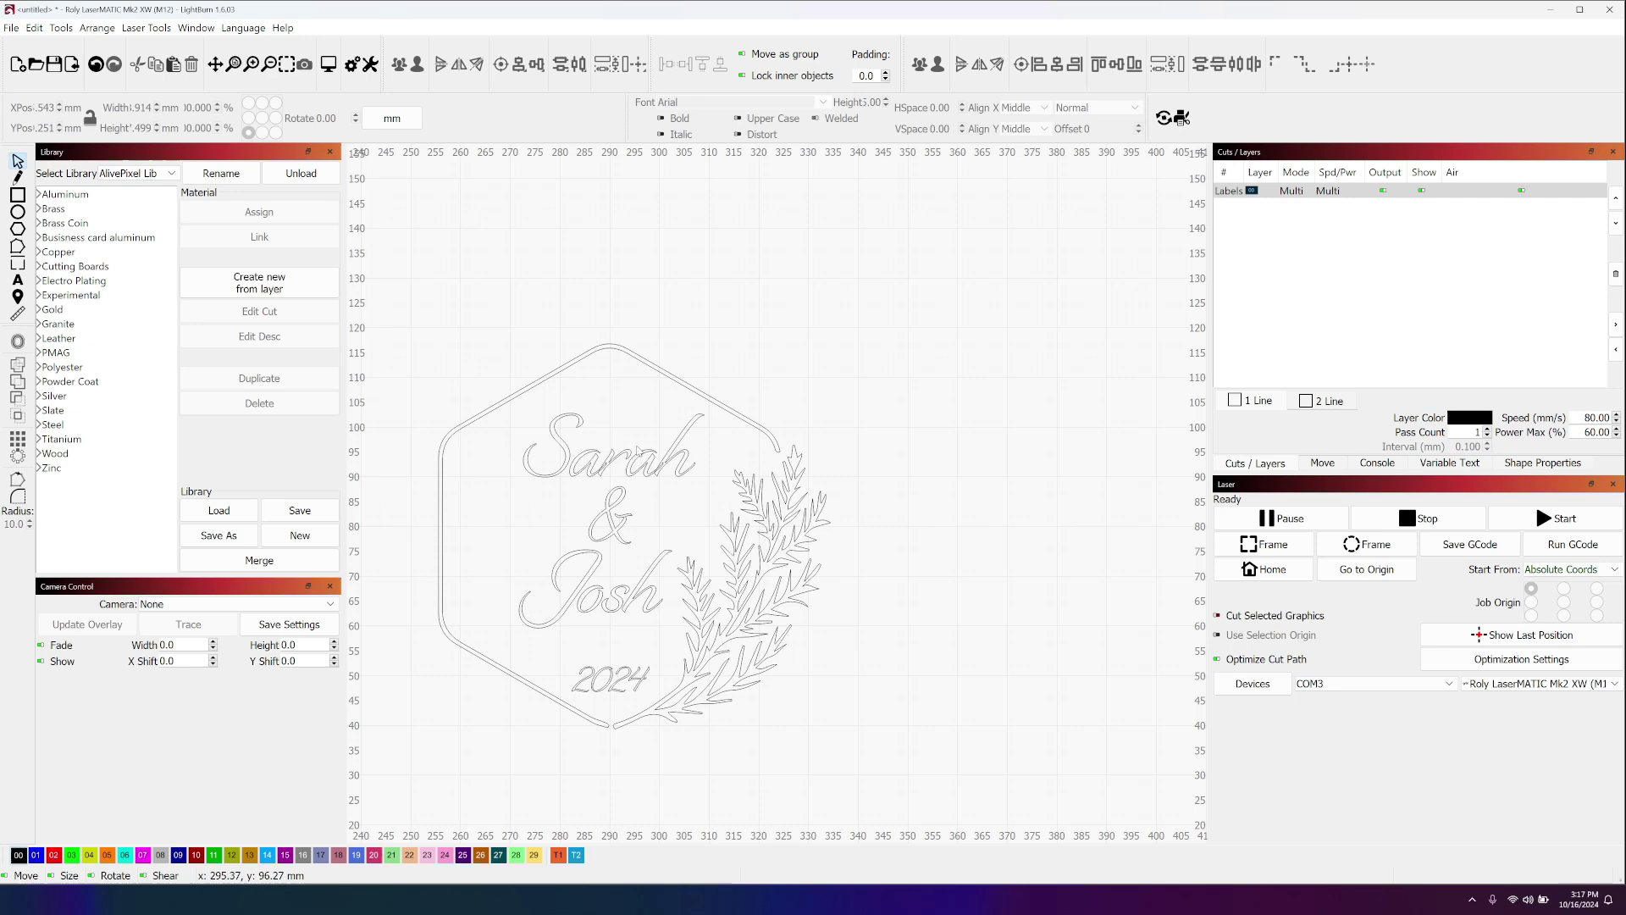
pyautogui.scroll(5, 667, 429)
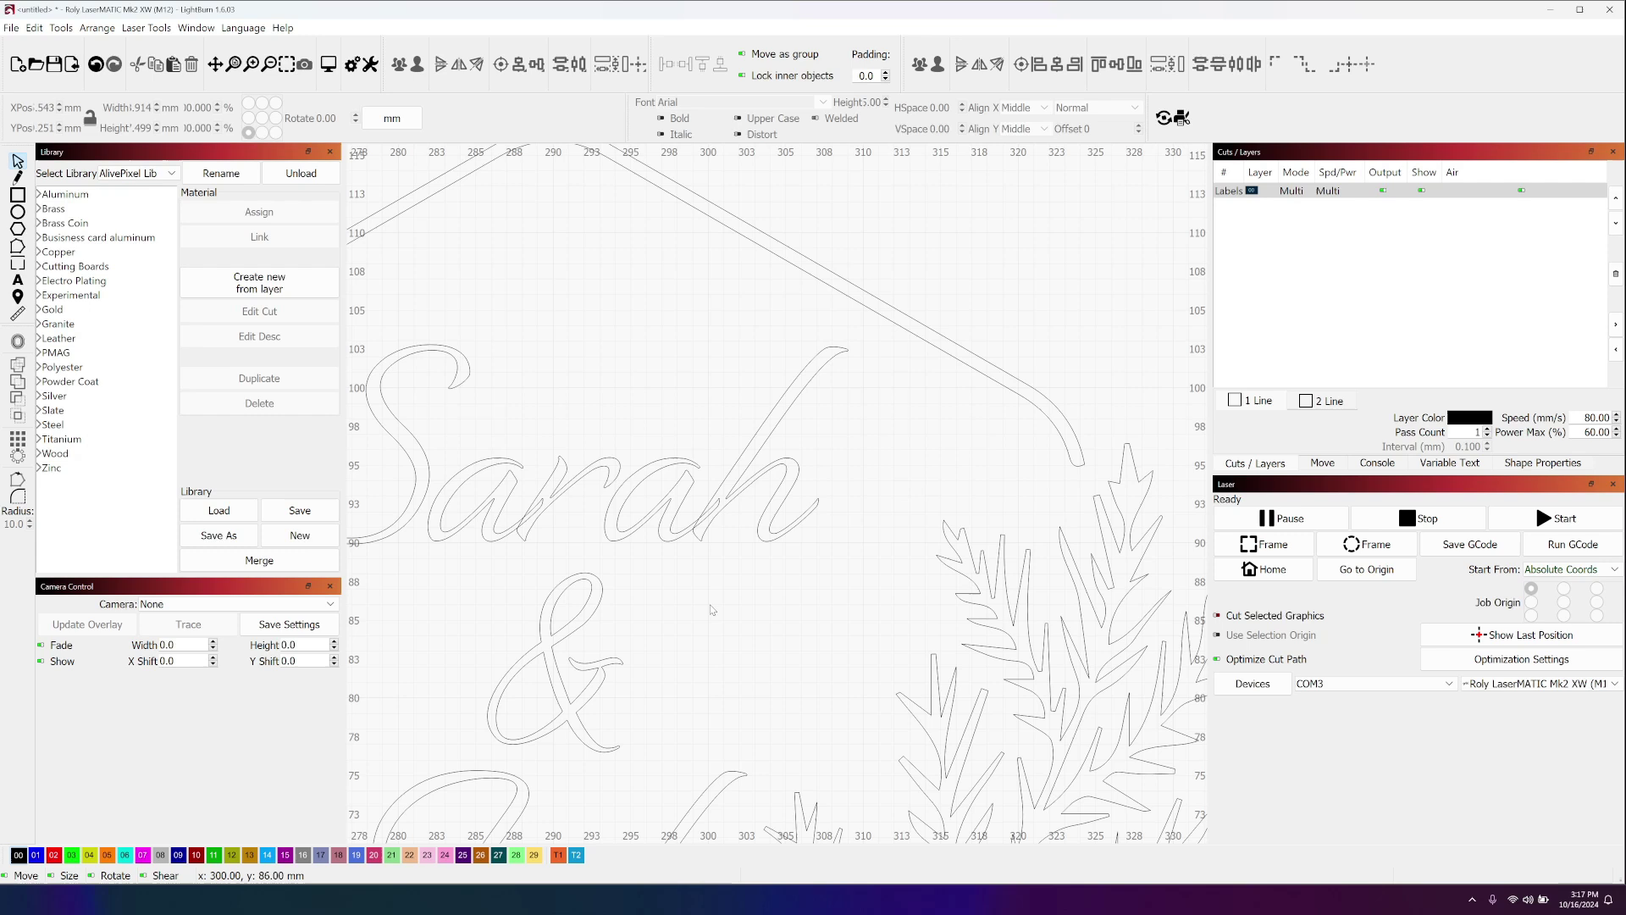
pyautogui.scroll(-2, 711, 610)
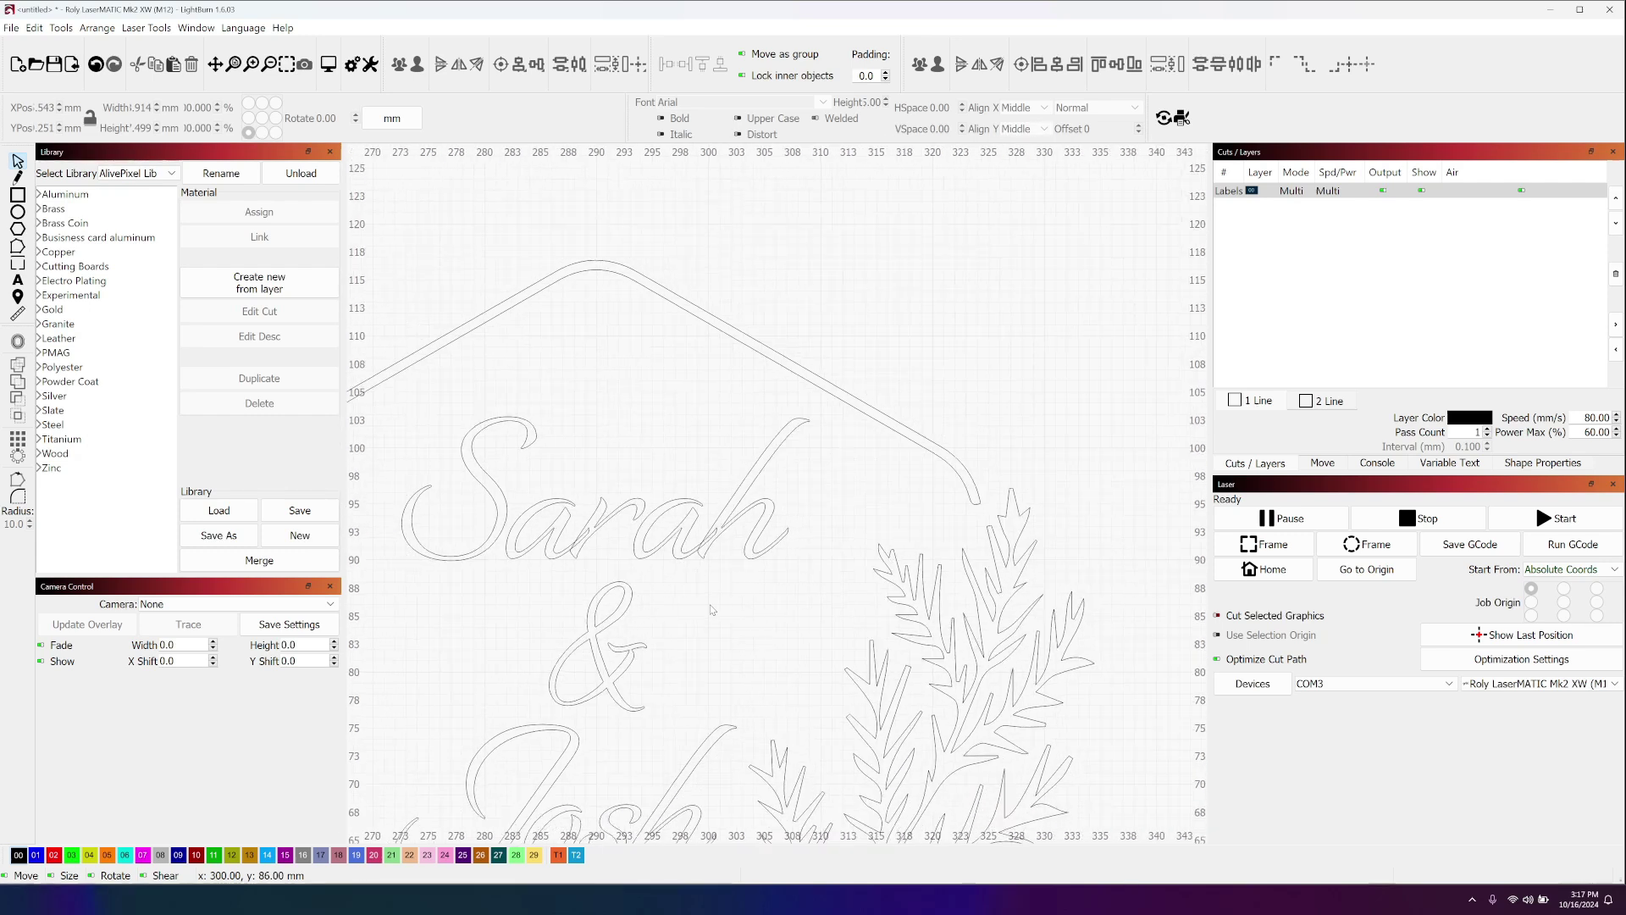
pyautogui.click(766, 528)
pyautogui.scroll(-1, 766, 528)
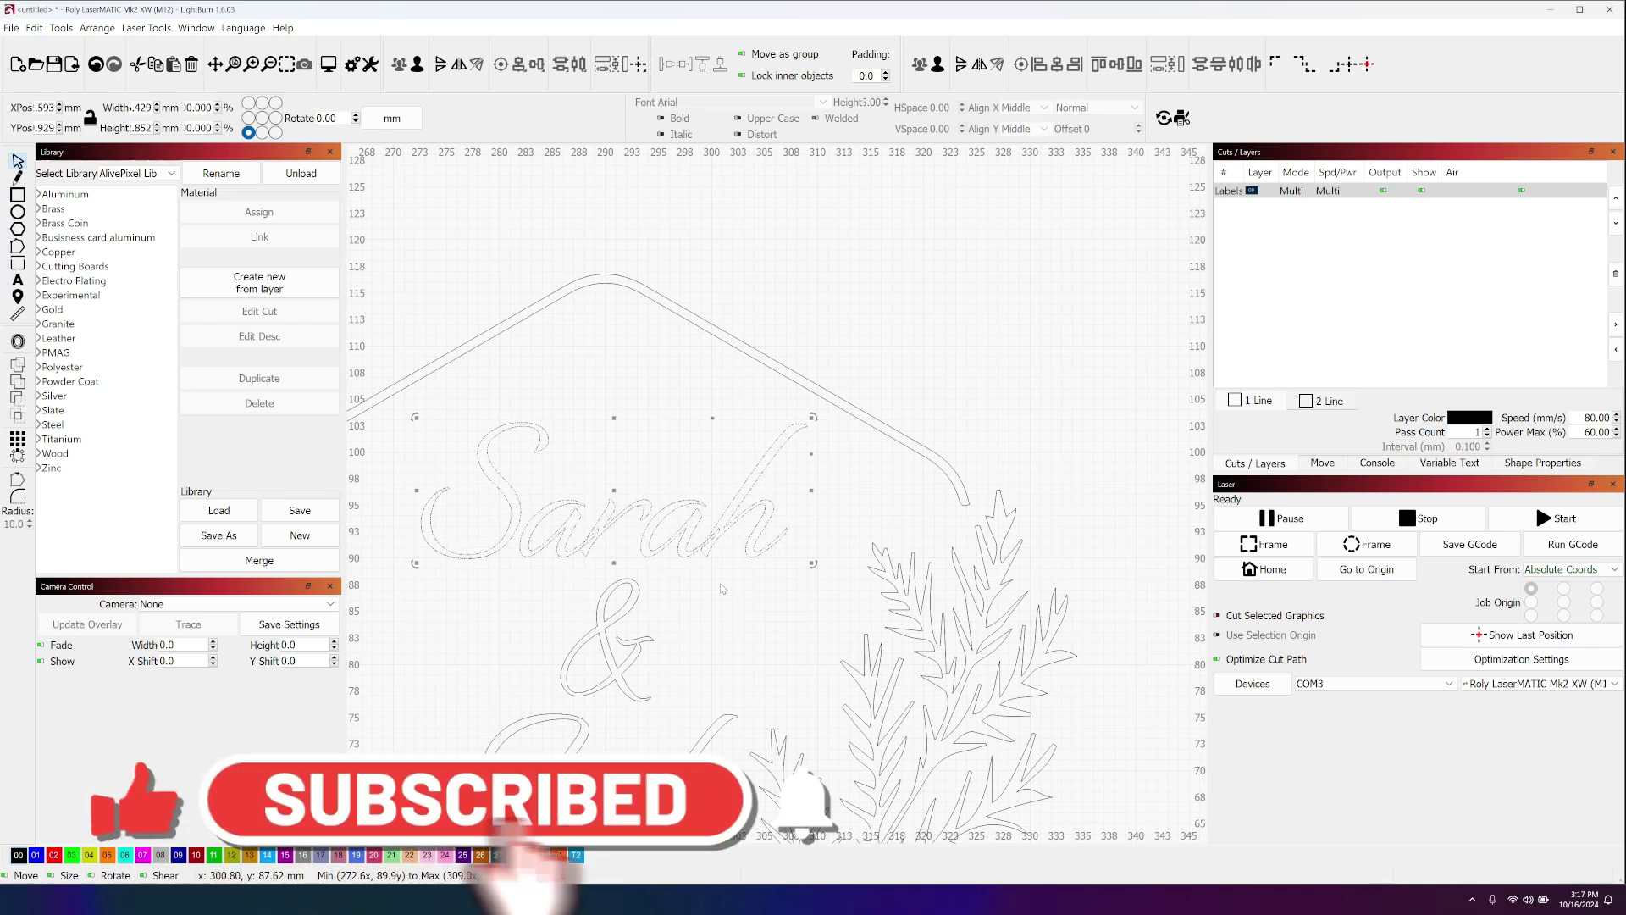
# - Ungroup 'Sarah' and Boolean-union the h stroke with its overlapping stroke
pyautogui.rightClick(631, 542)
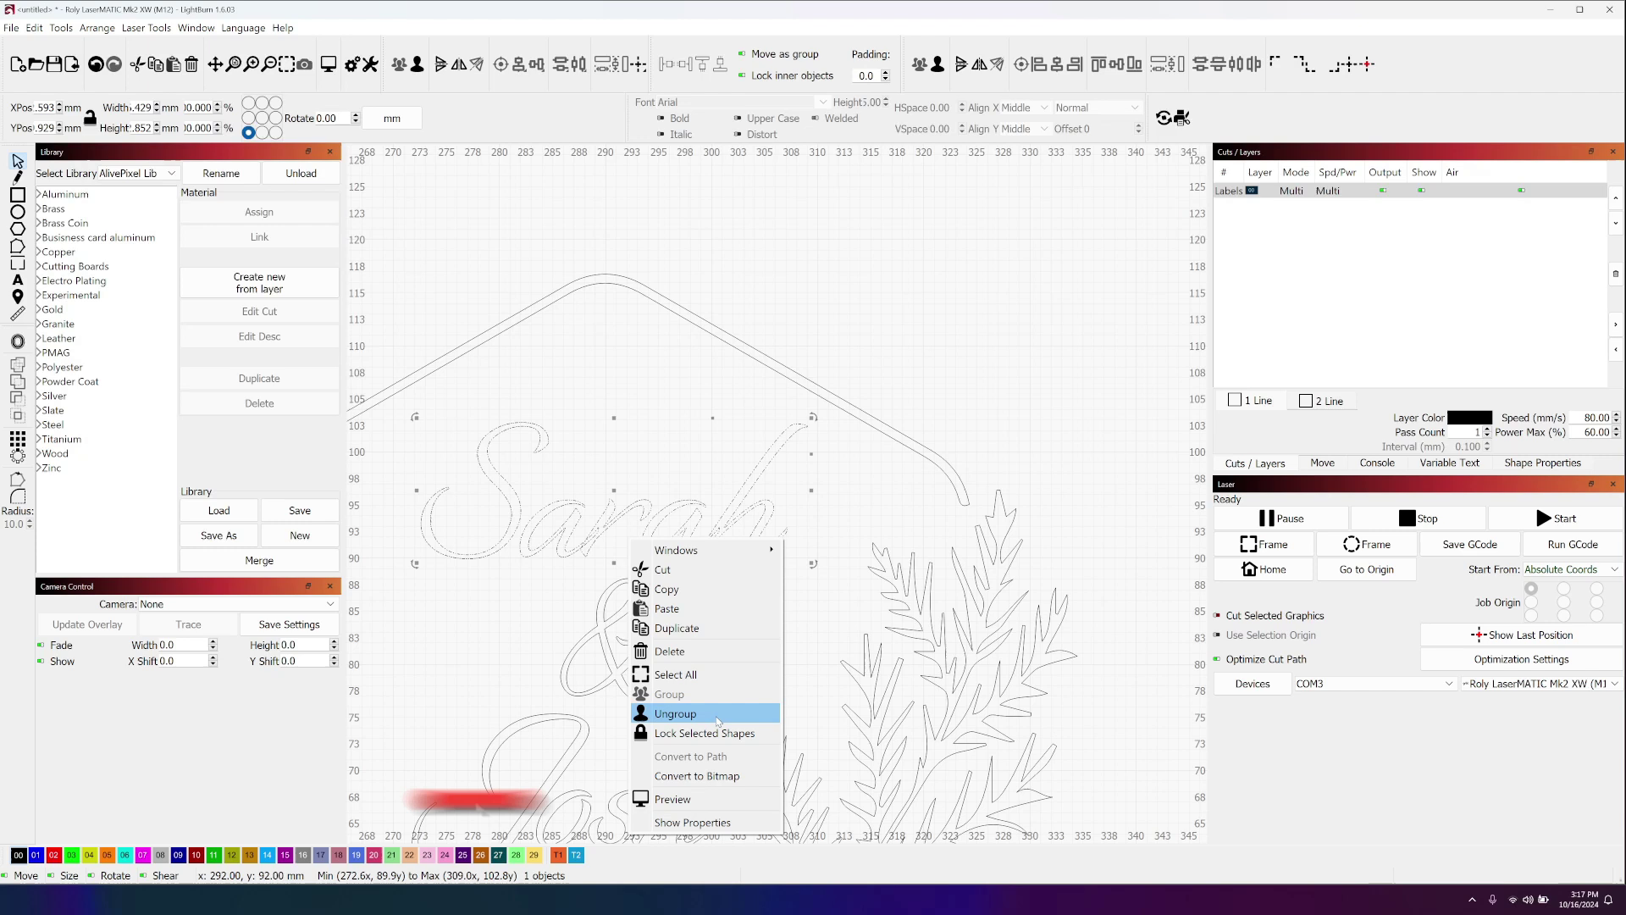
pyautogui.click(718, 721)
pyautogui.click(735, 642)
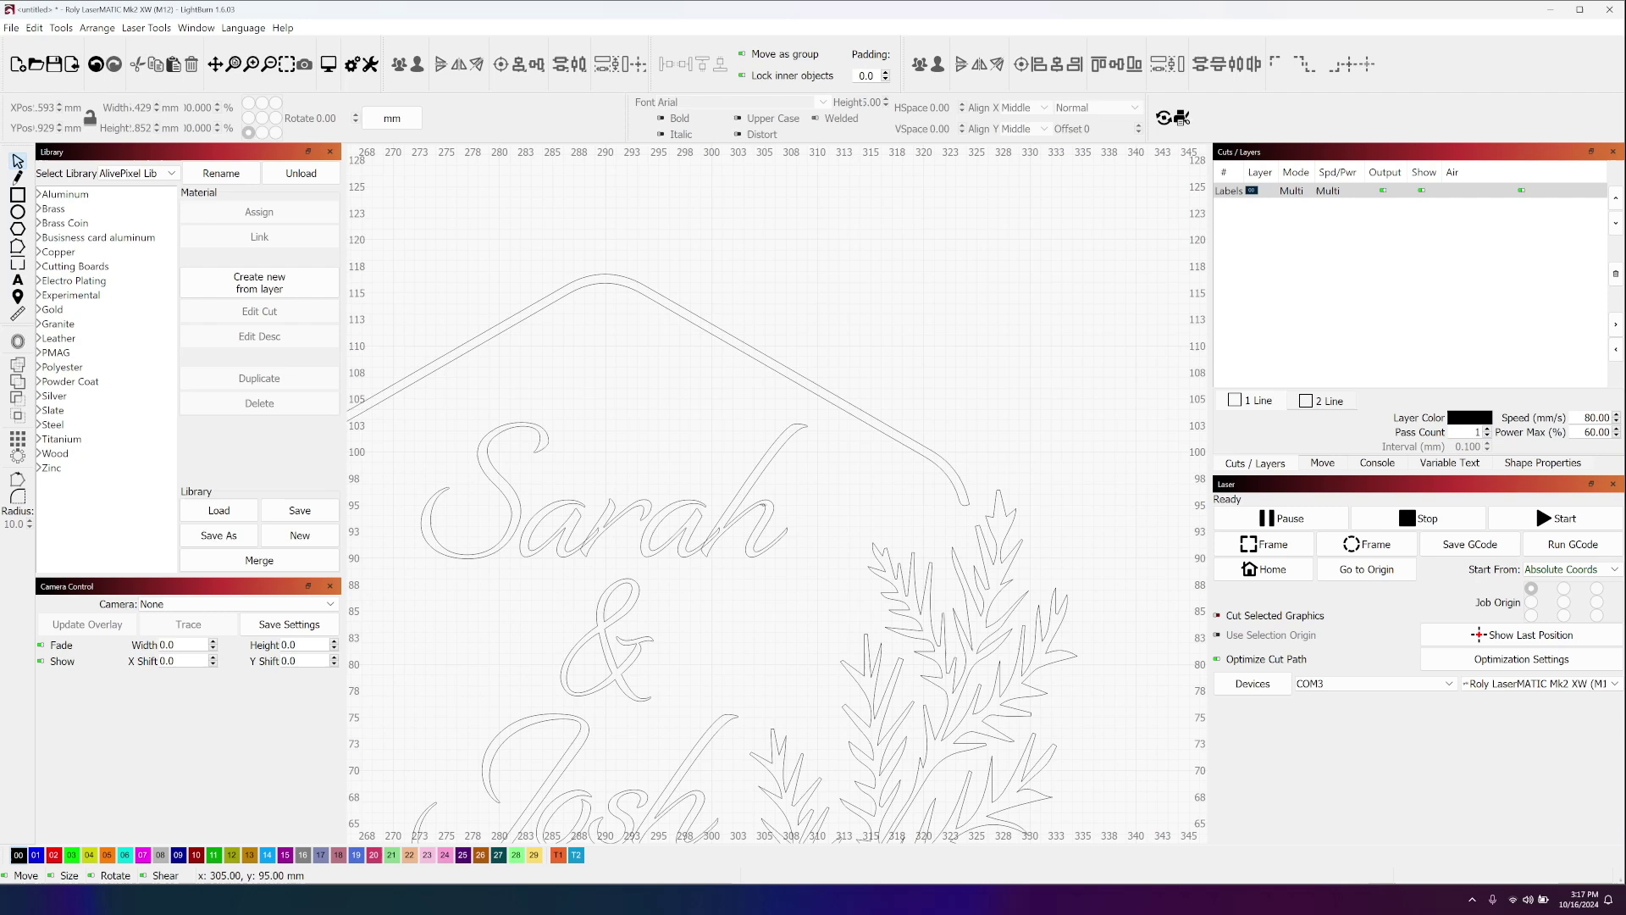
pyautogui.click(763, 505)
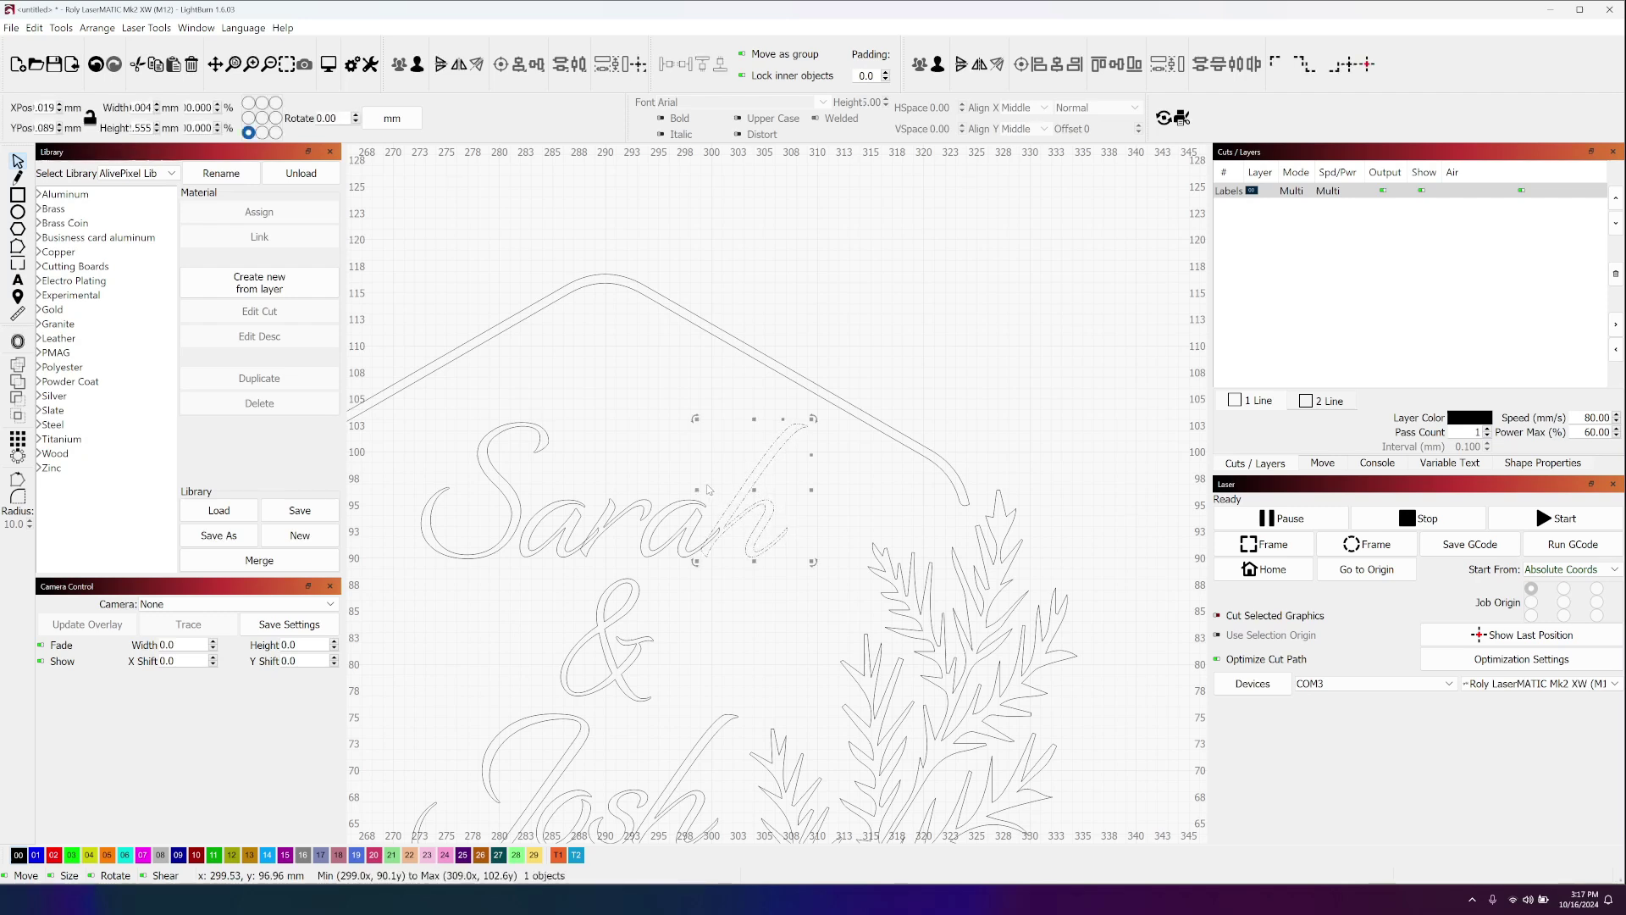
pyautogui.keyDown('shift'); pyautogui.click(665, 546); pyautogui.keyUp('shift')
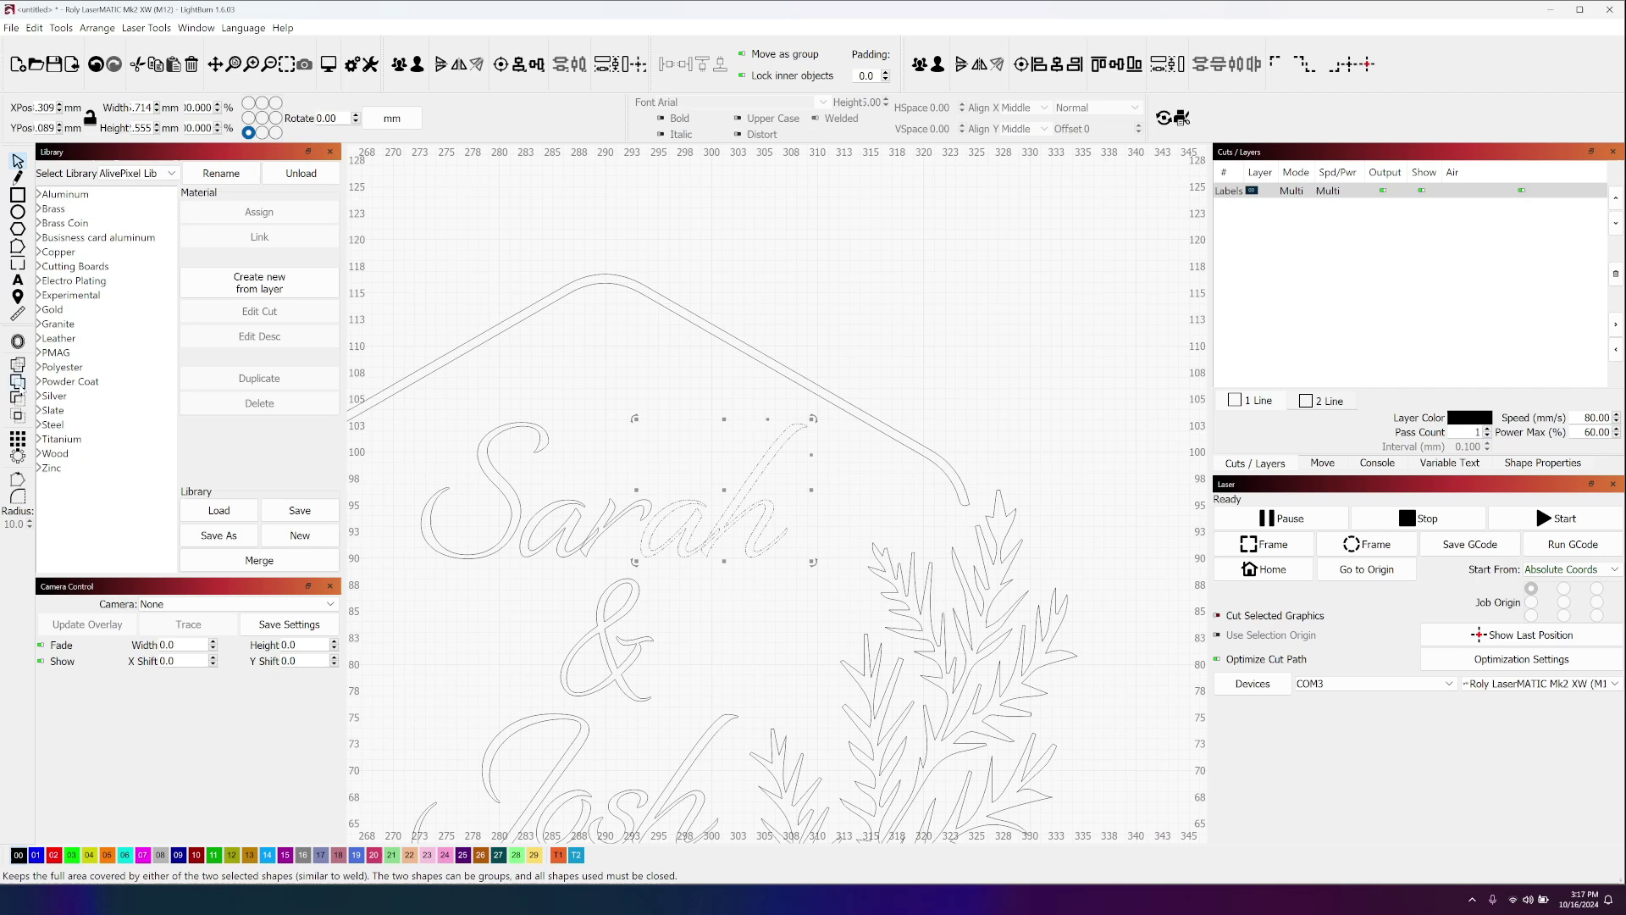
pyautogui.click(18, 382)
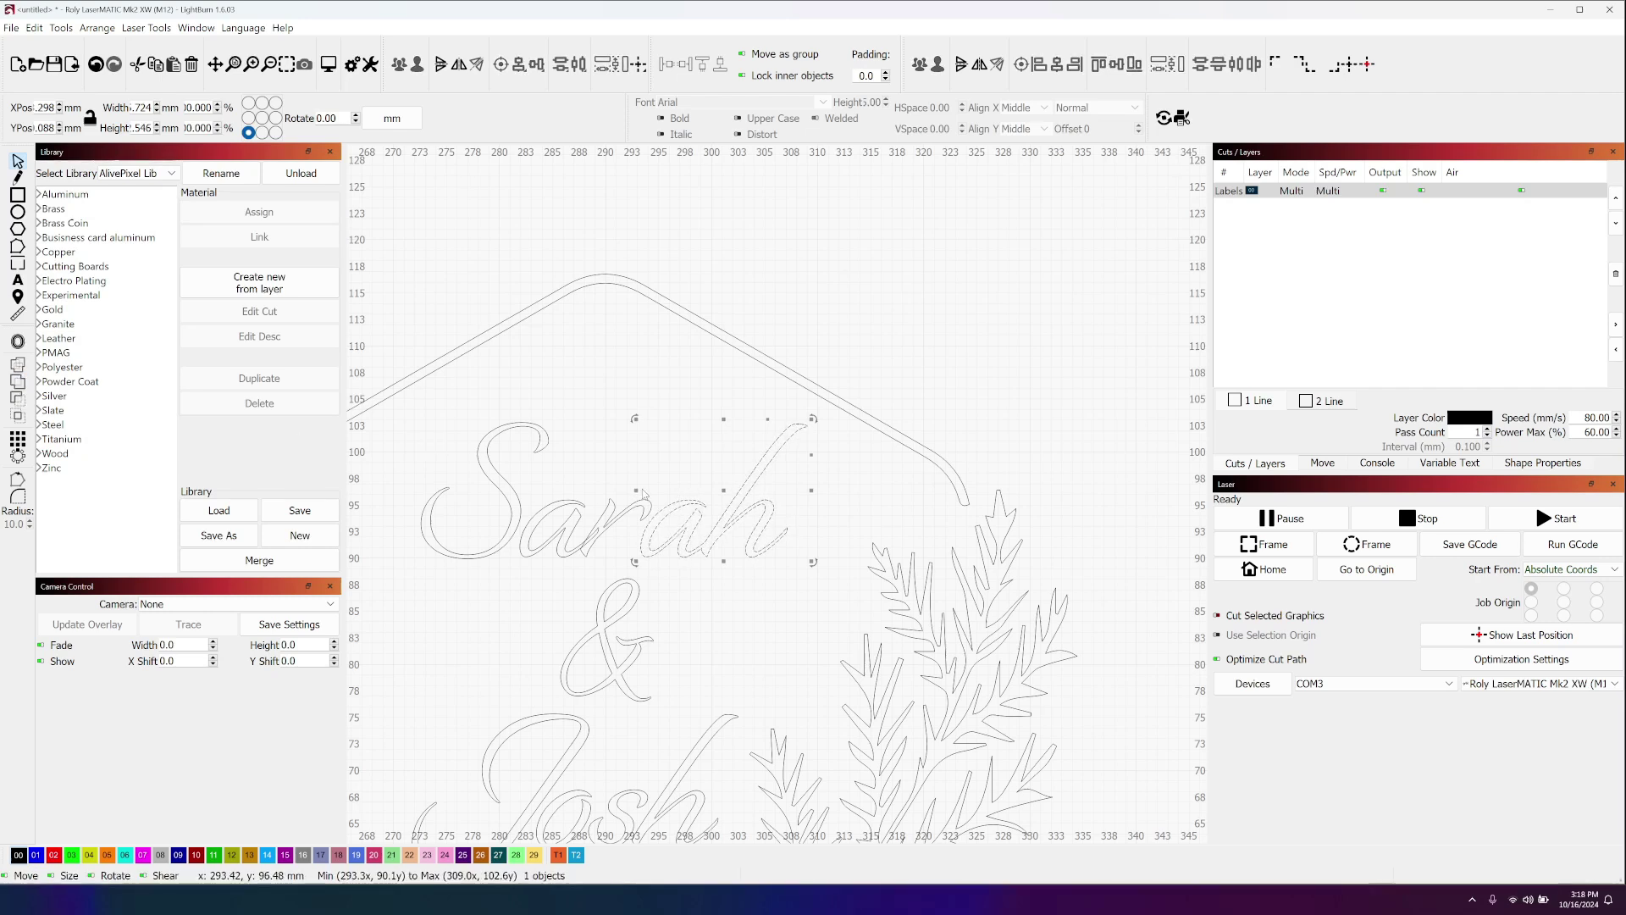
# - Boolean-union the overlapping strokes around the 'ar' of Sarah
pyautogui.click(559, 533)
pyautogui.keyDown('shift'); pyautogui.click(610, 521); pyautogui.keyUp('shift')
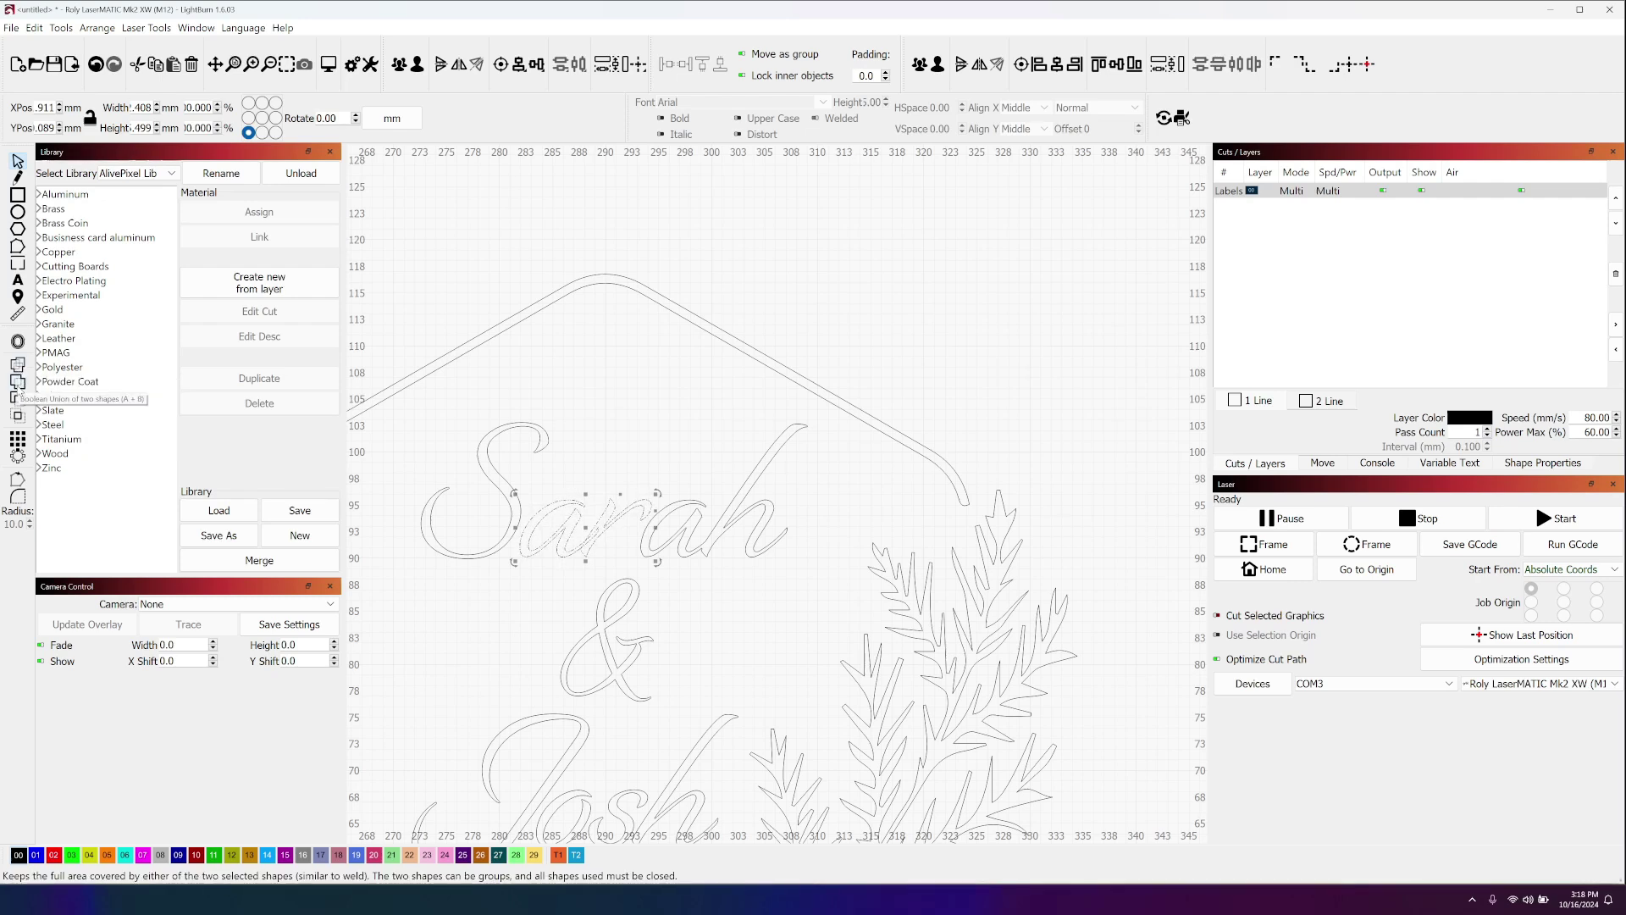
pyautogui.click(17, 382)
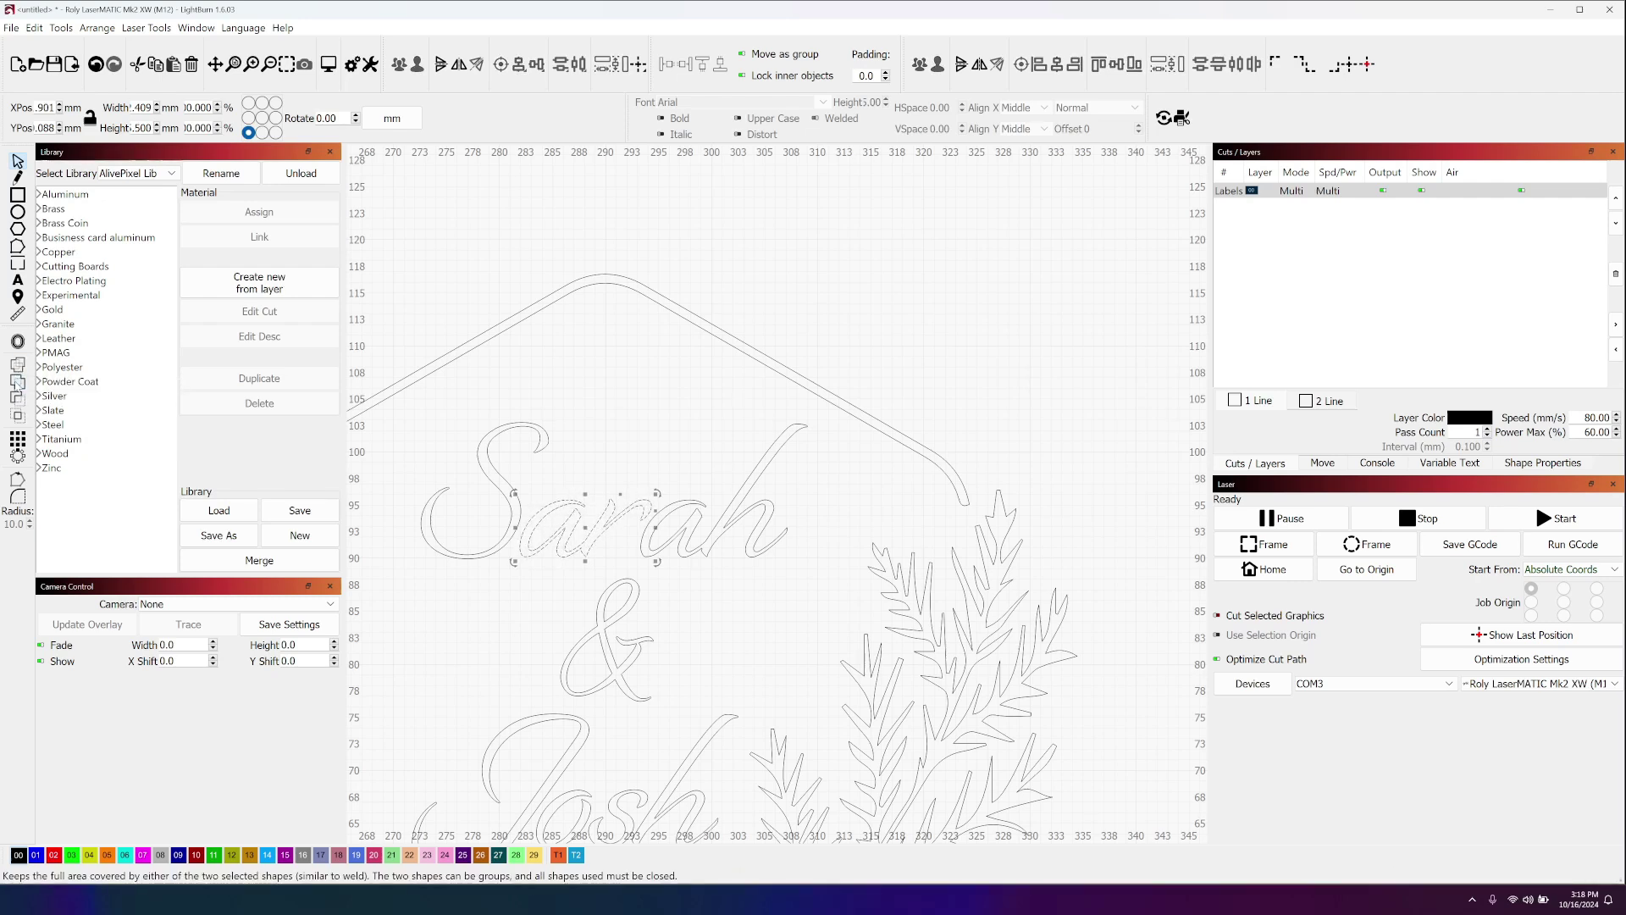
pyautogui.click(633, 413)
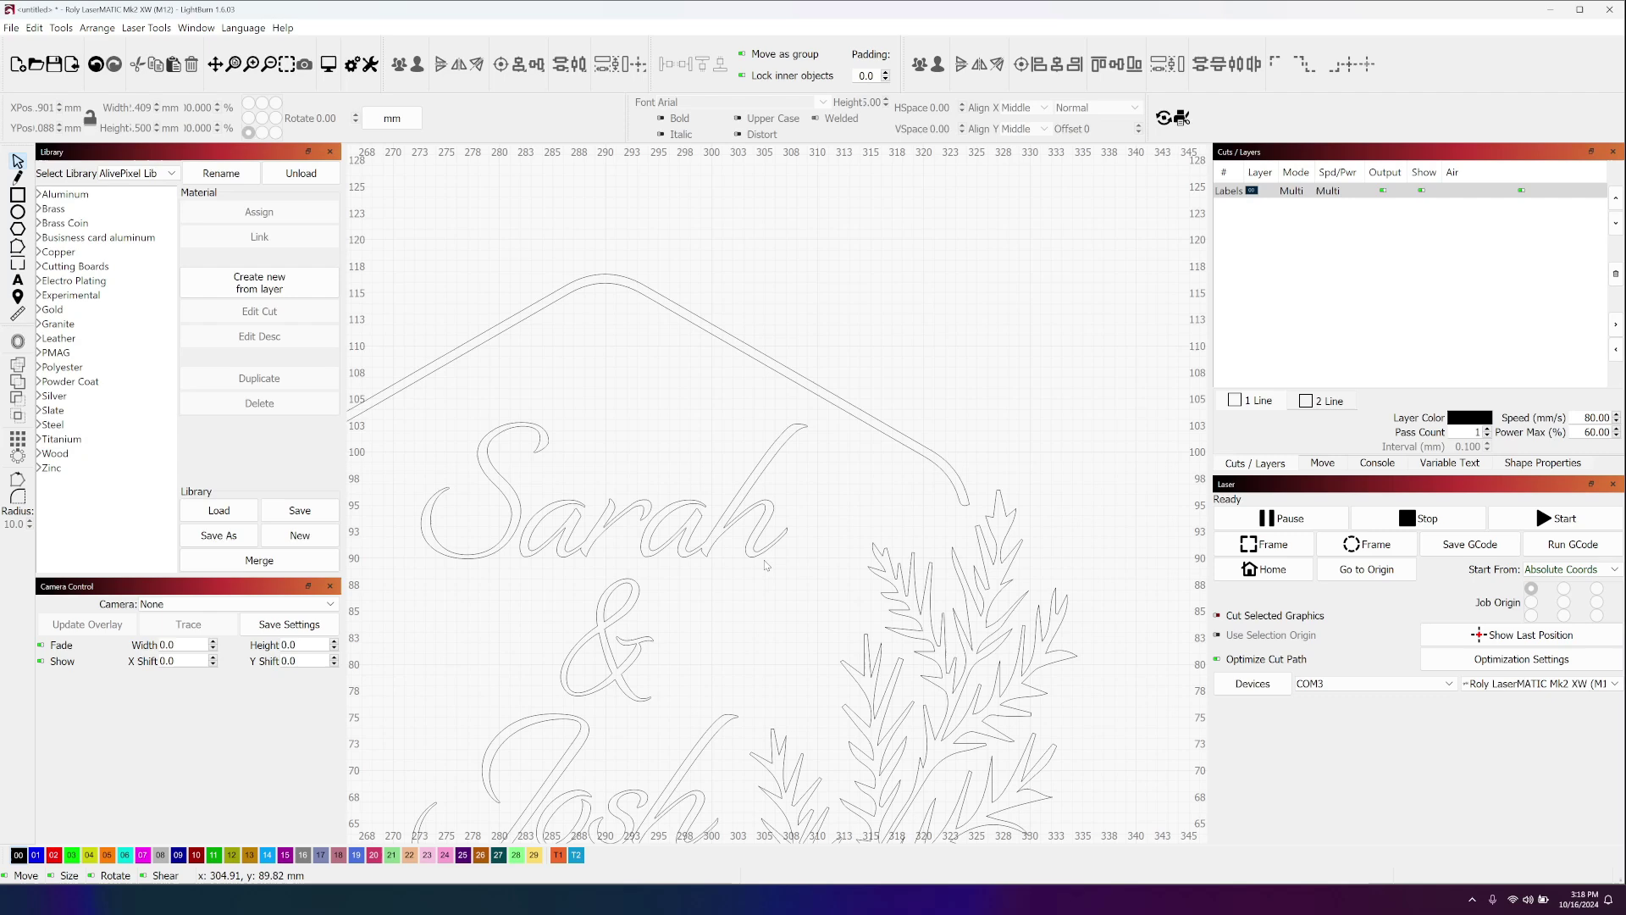
# - Zoom out and pan to the full design, then box-select all seven objects
pyautogui.scroll(-1, 737, 608)
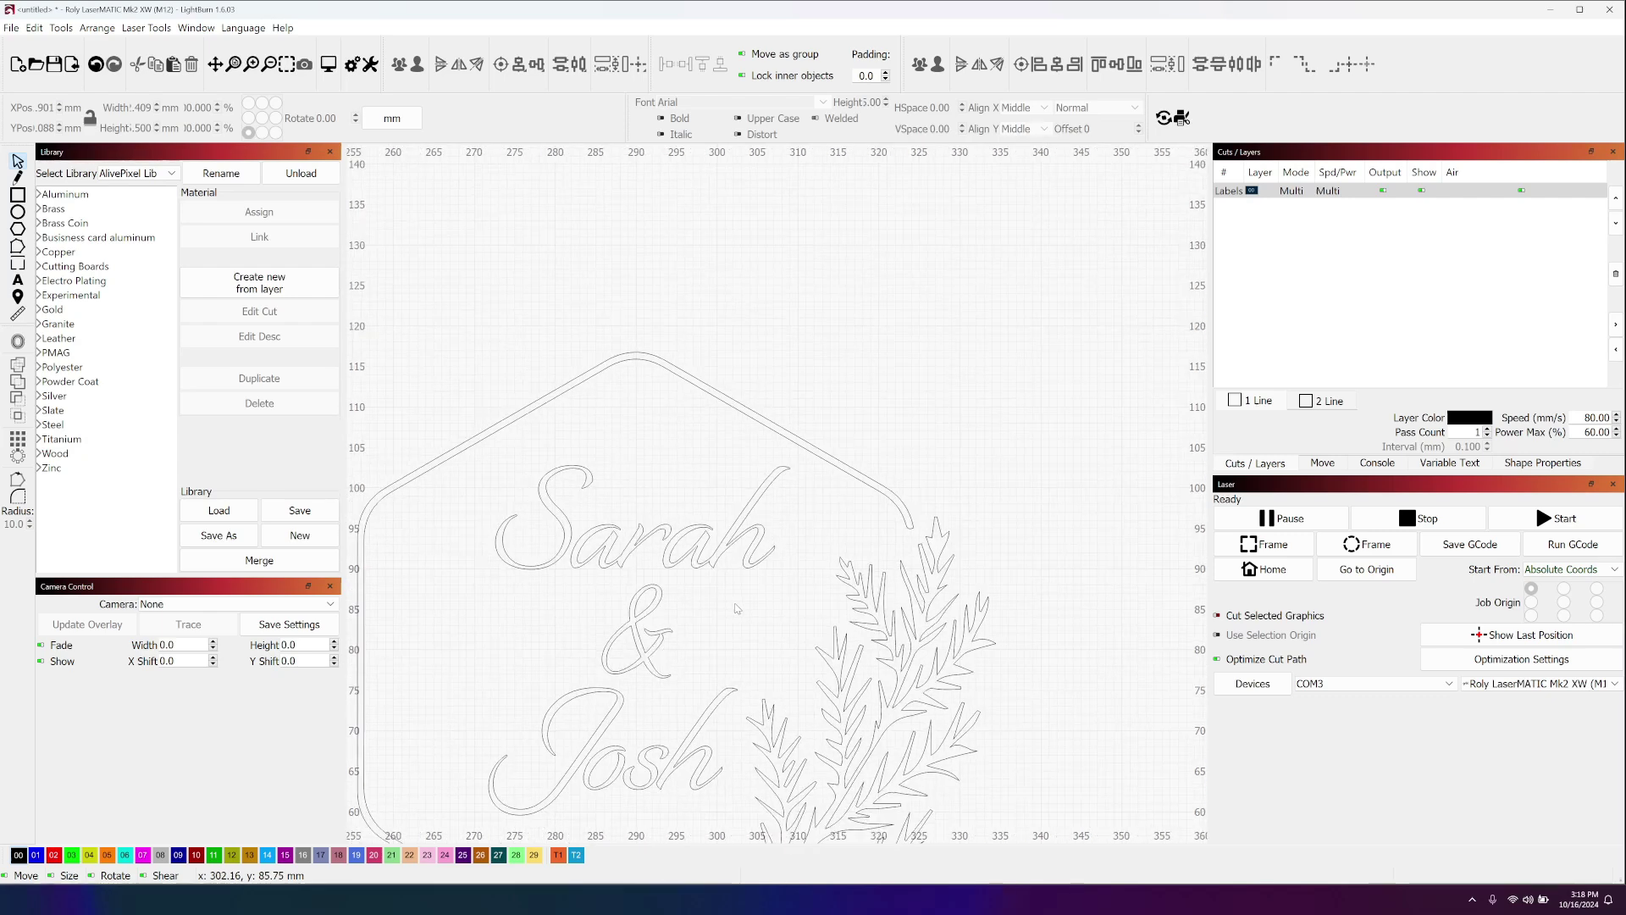
pyautogui.press('space')
pyautogui.moveTo(734, 605); pyautogui.dragTo(777, 334)
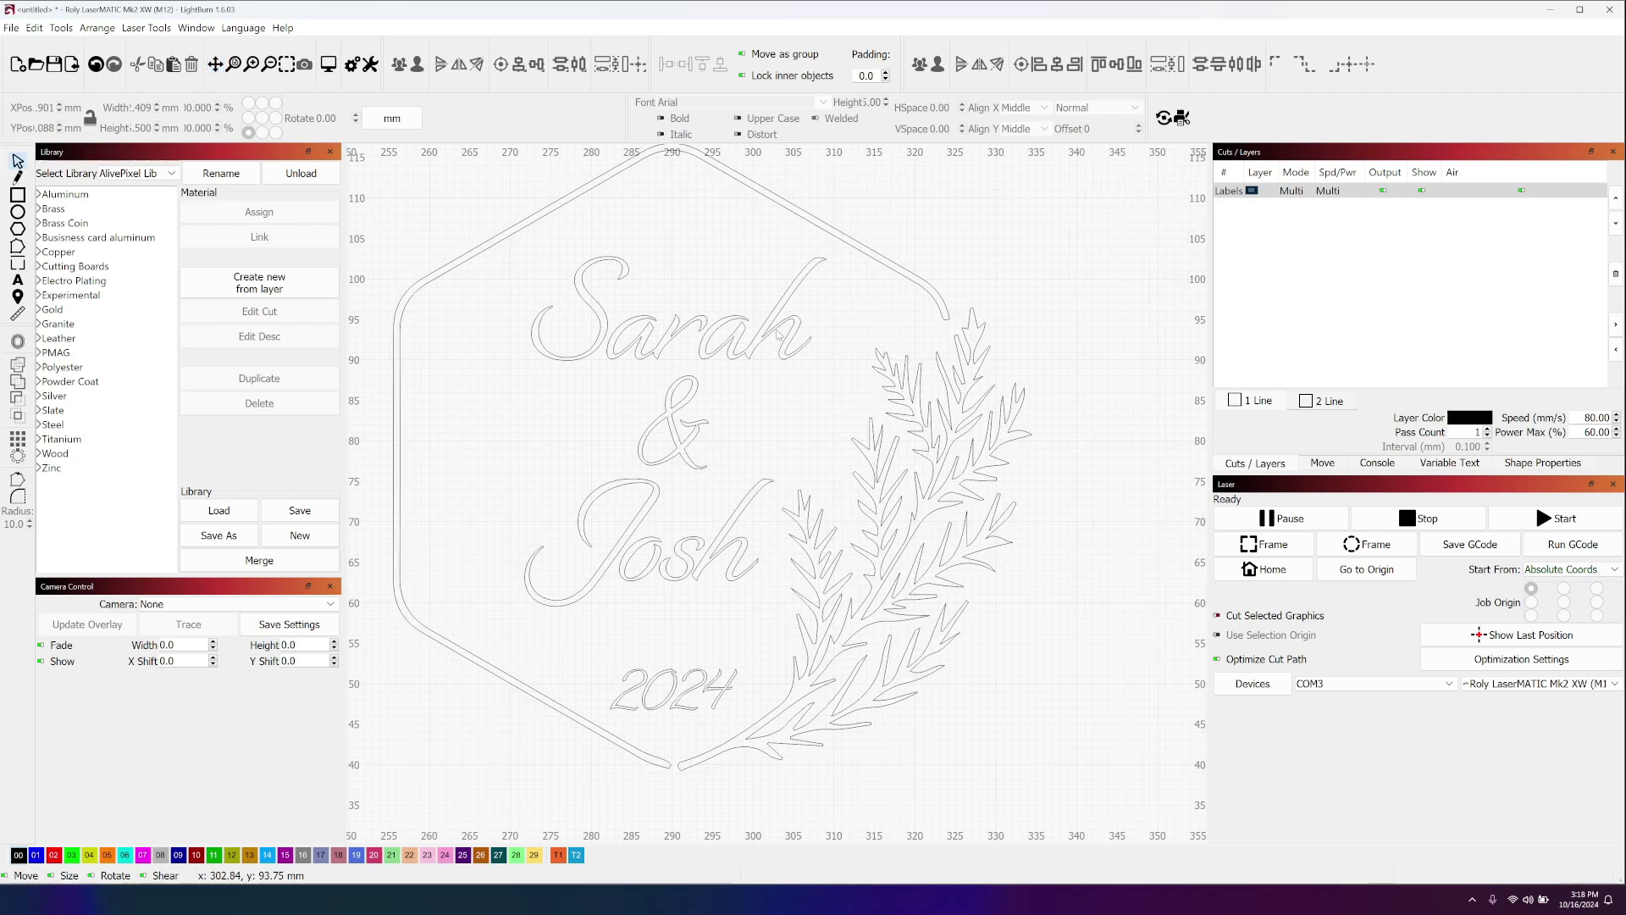
pyautogui.scroll(-1, 777, 334)
pyautogui.scroll(-2, 739, 400)
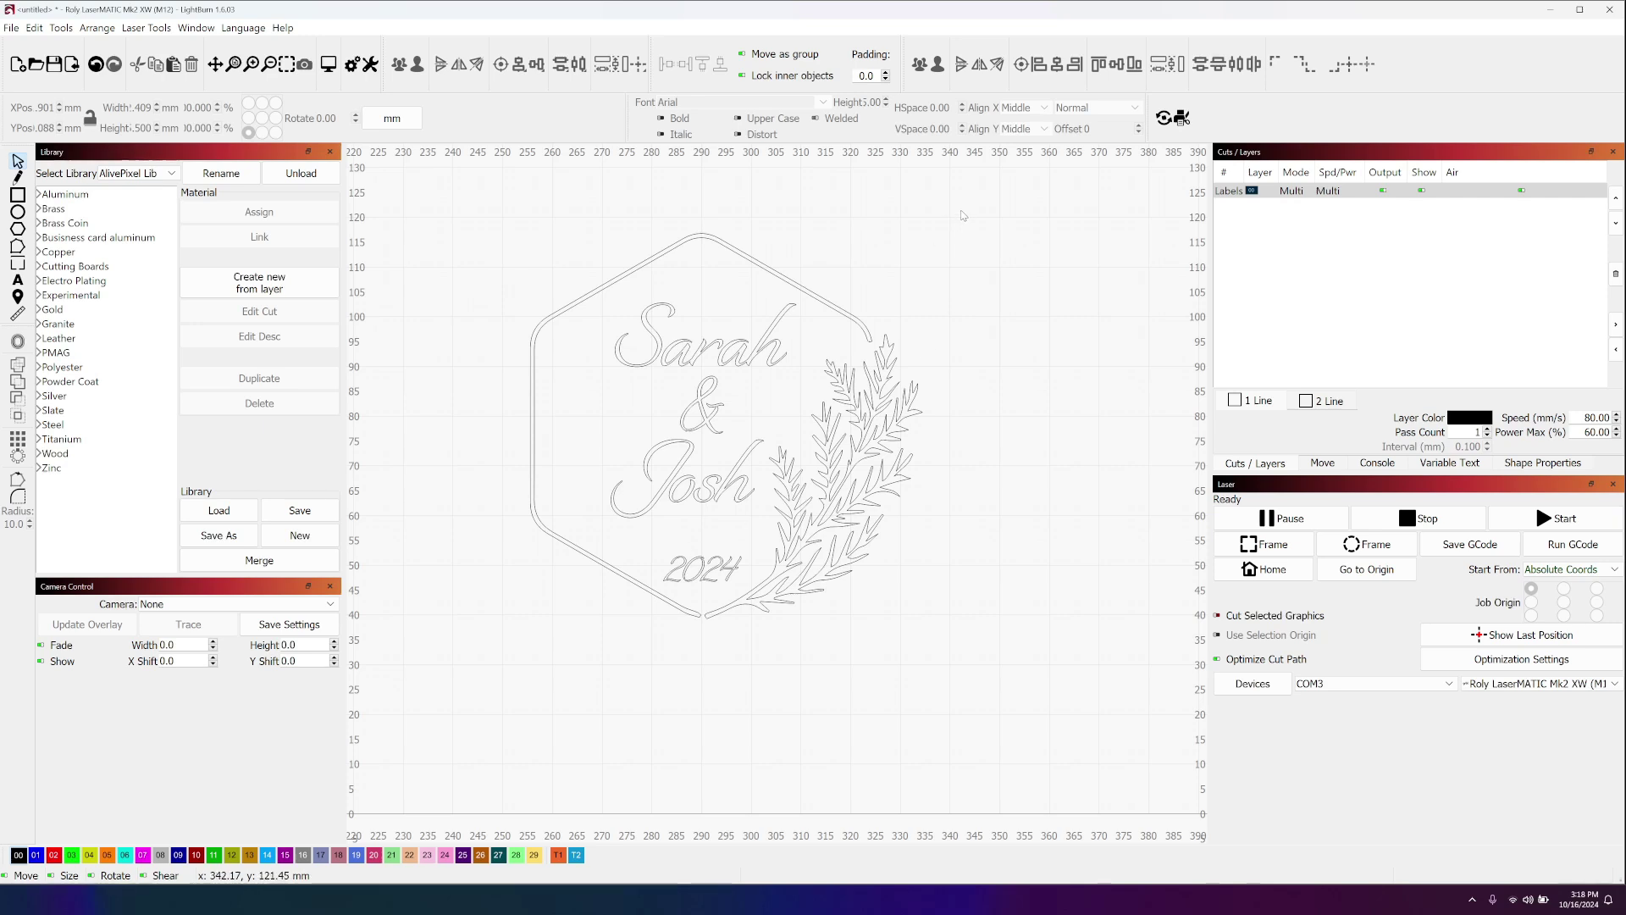
pyautogui.moveTo(963, 215); pyautogui.dragTo(425, 680)
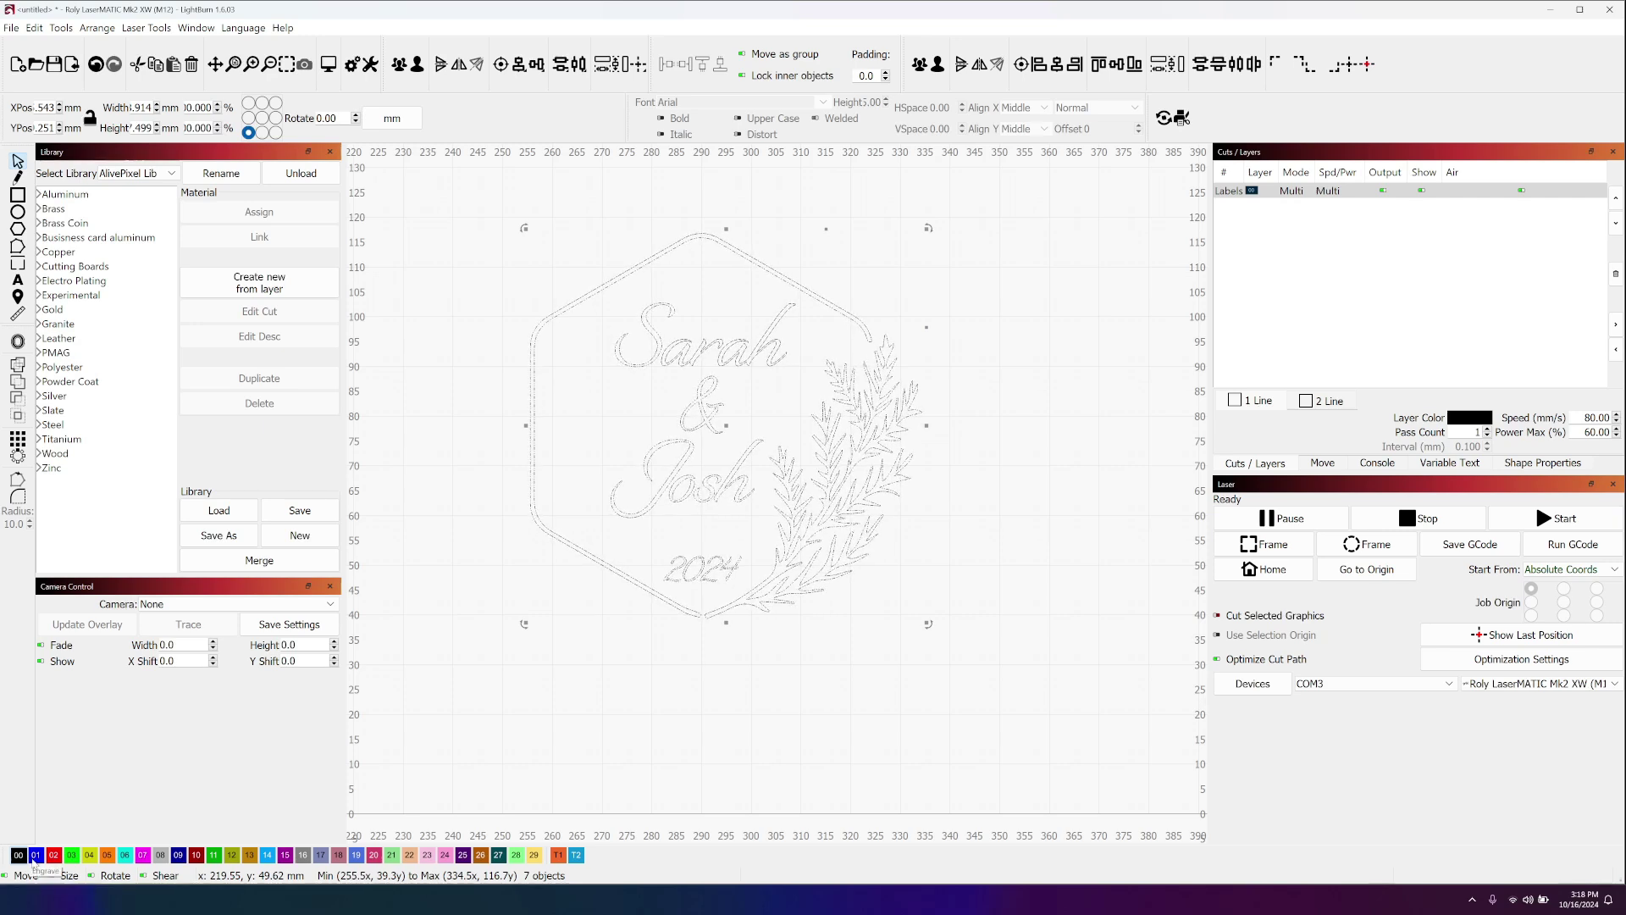
# - Assign the selected design to blue layer 01
pyautogui.click(36, 856)
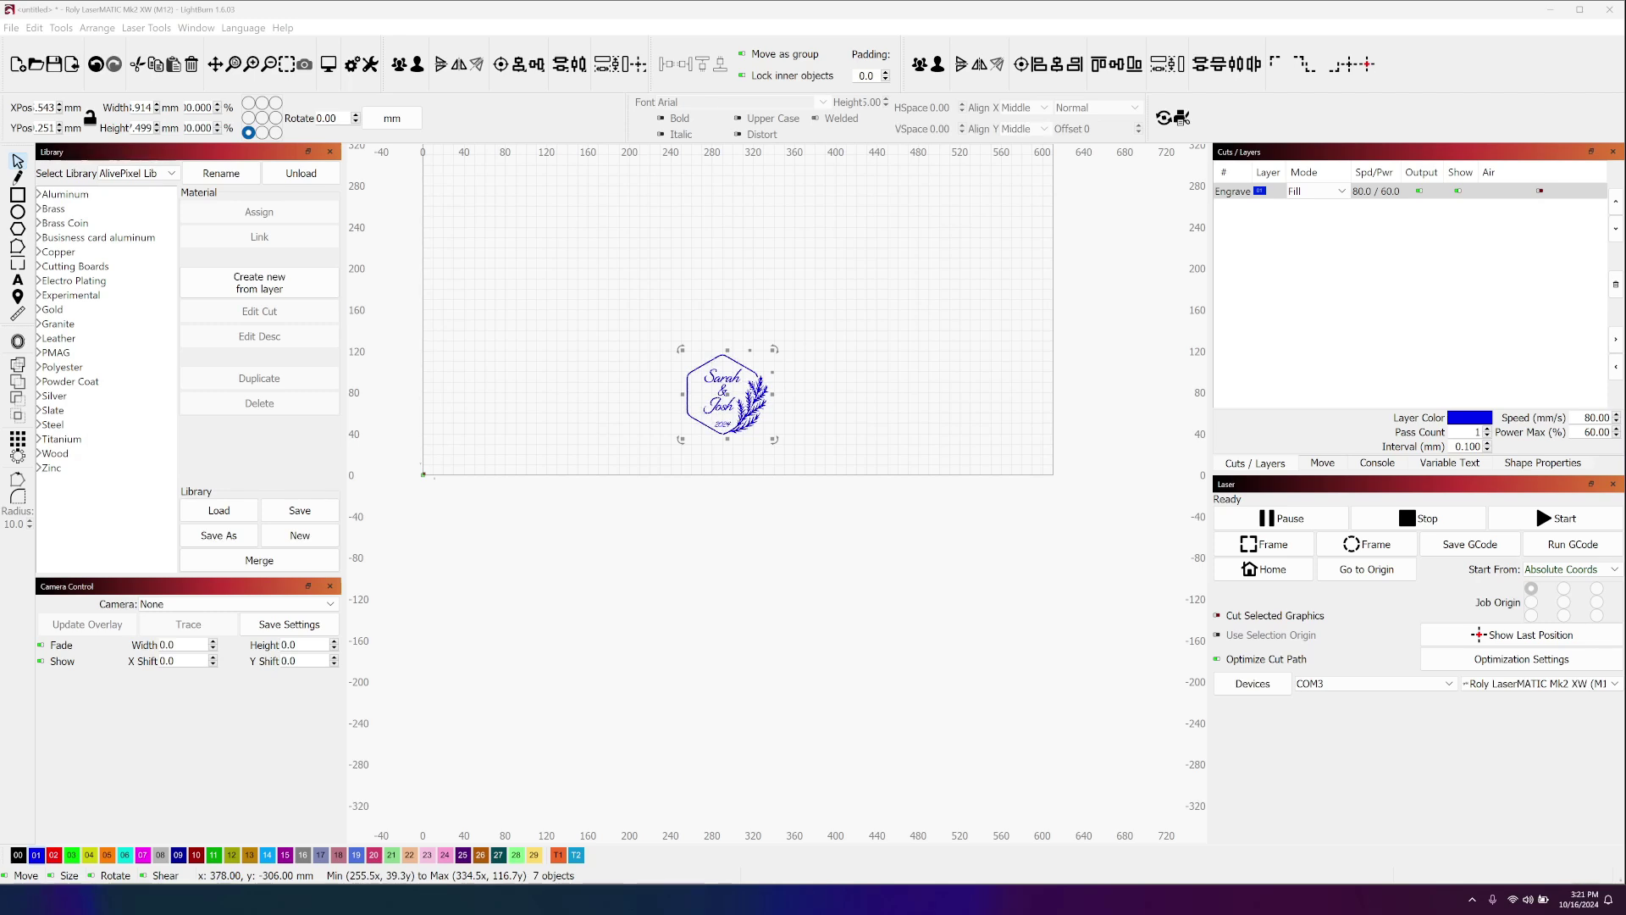
# - Draw a large rectangle around the hexagon design and put it on the T1 tool layer
pyautogui.click(783, 648)
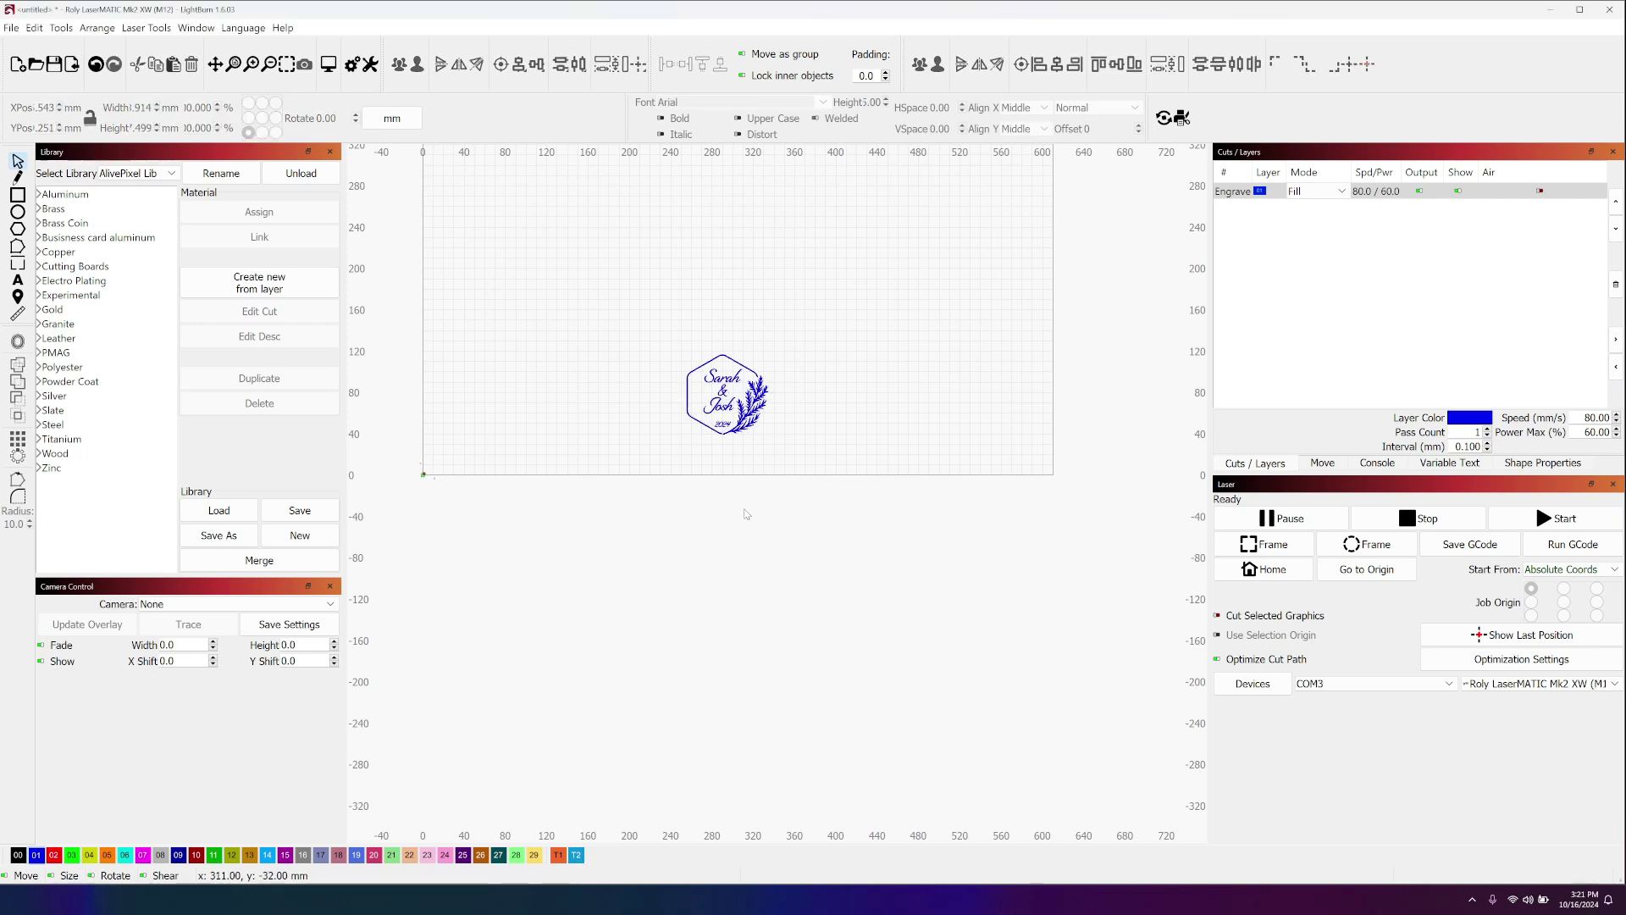
pyautogui.press('space')
pyautogui.scroll(2, 743, 511)
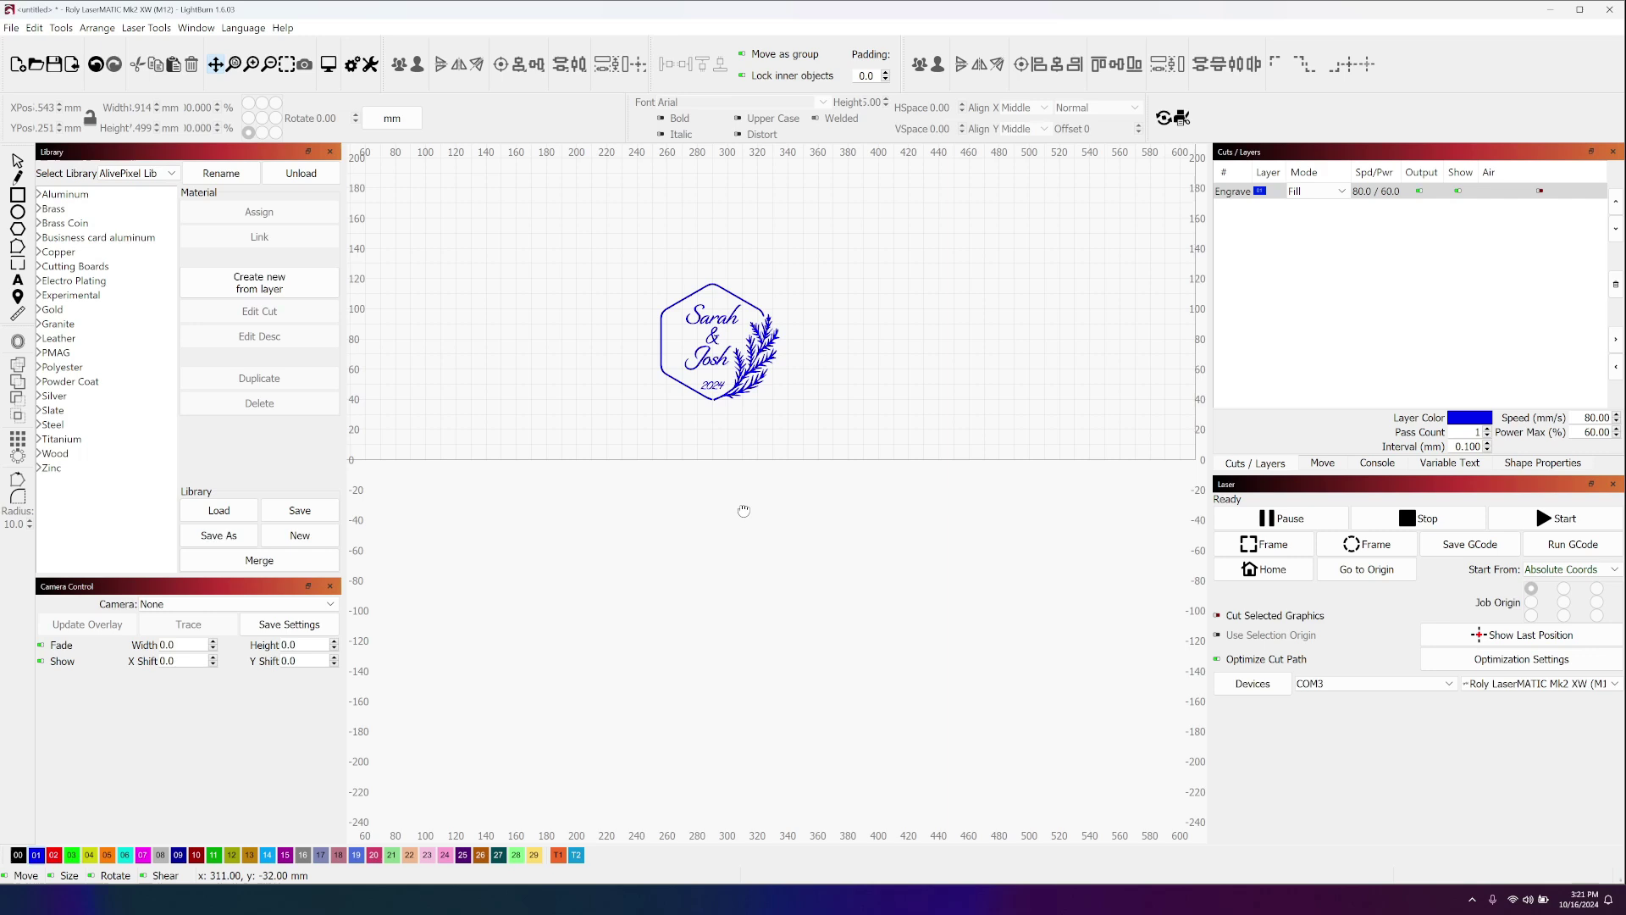
pyautogui.press('space')
pyautogui.scroll(-4, 745, 514)
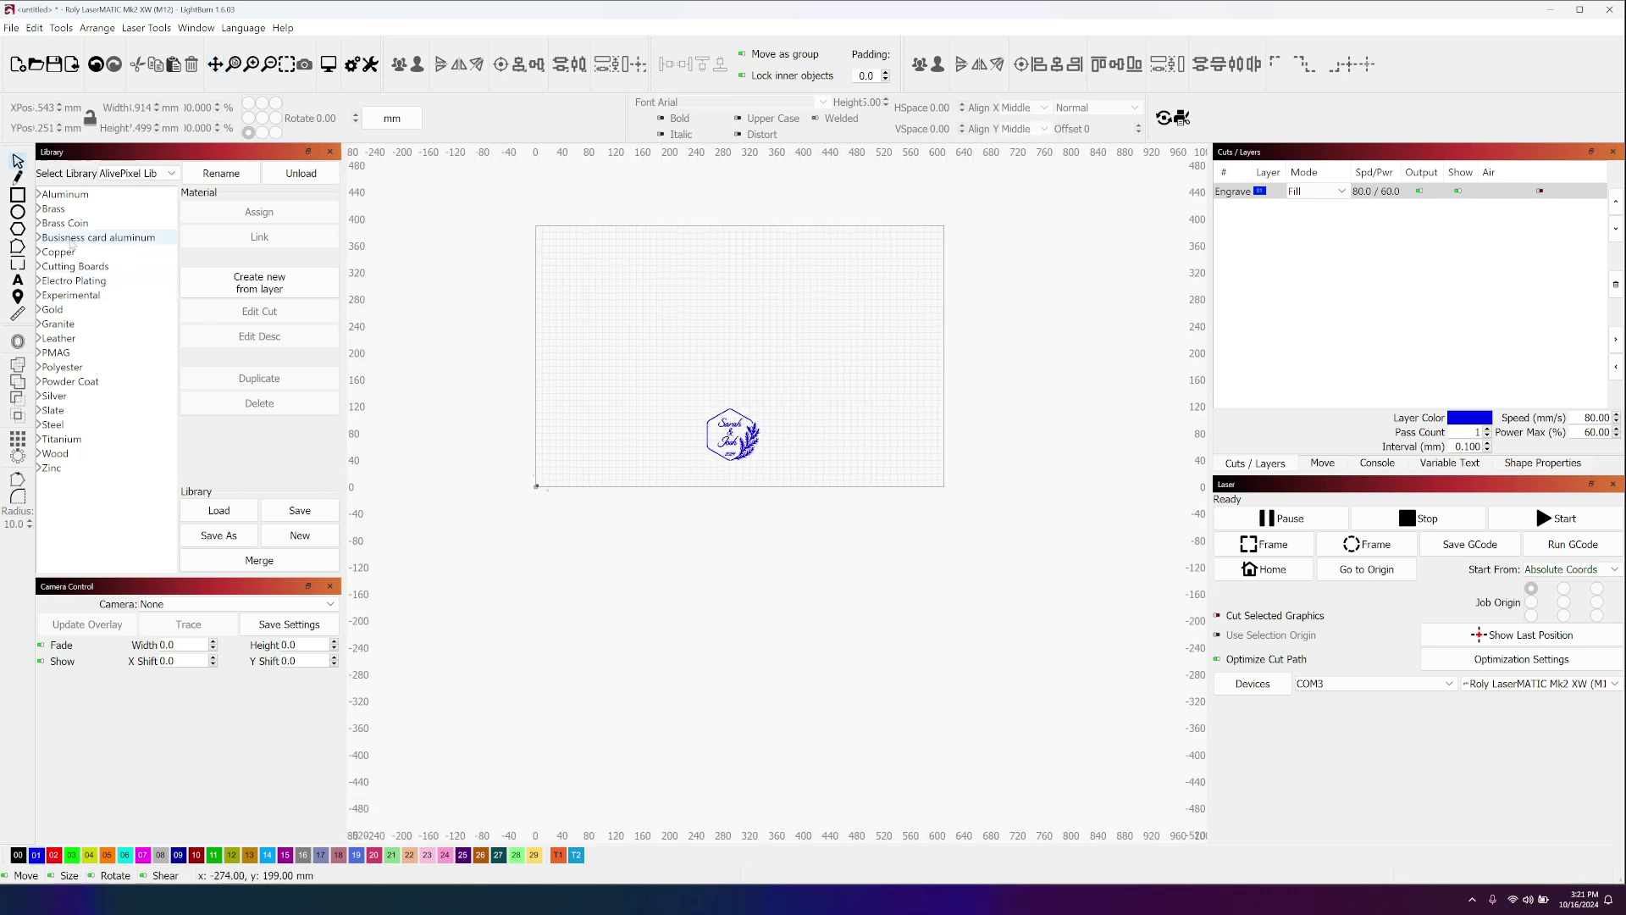
pyautogui.click(17, 195)
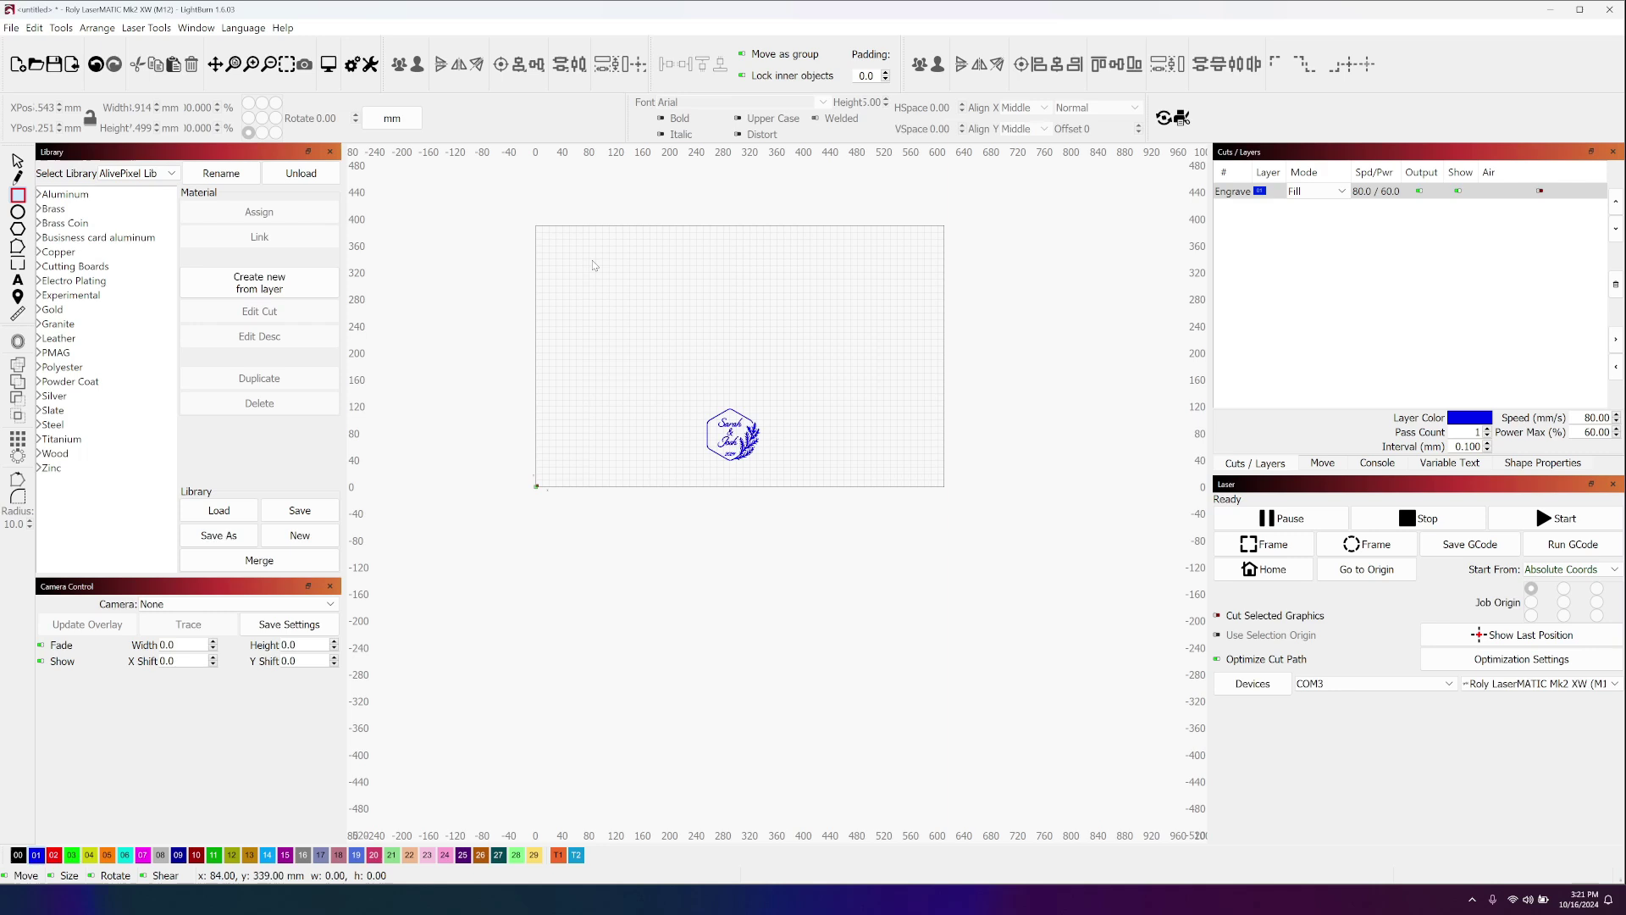
pyautogui.moveTo(595, 283); pyautogui.dragTo(832, 511)
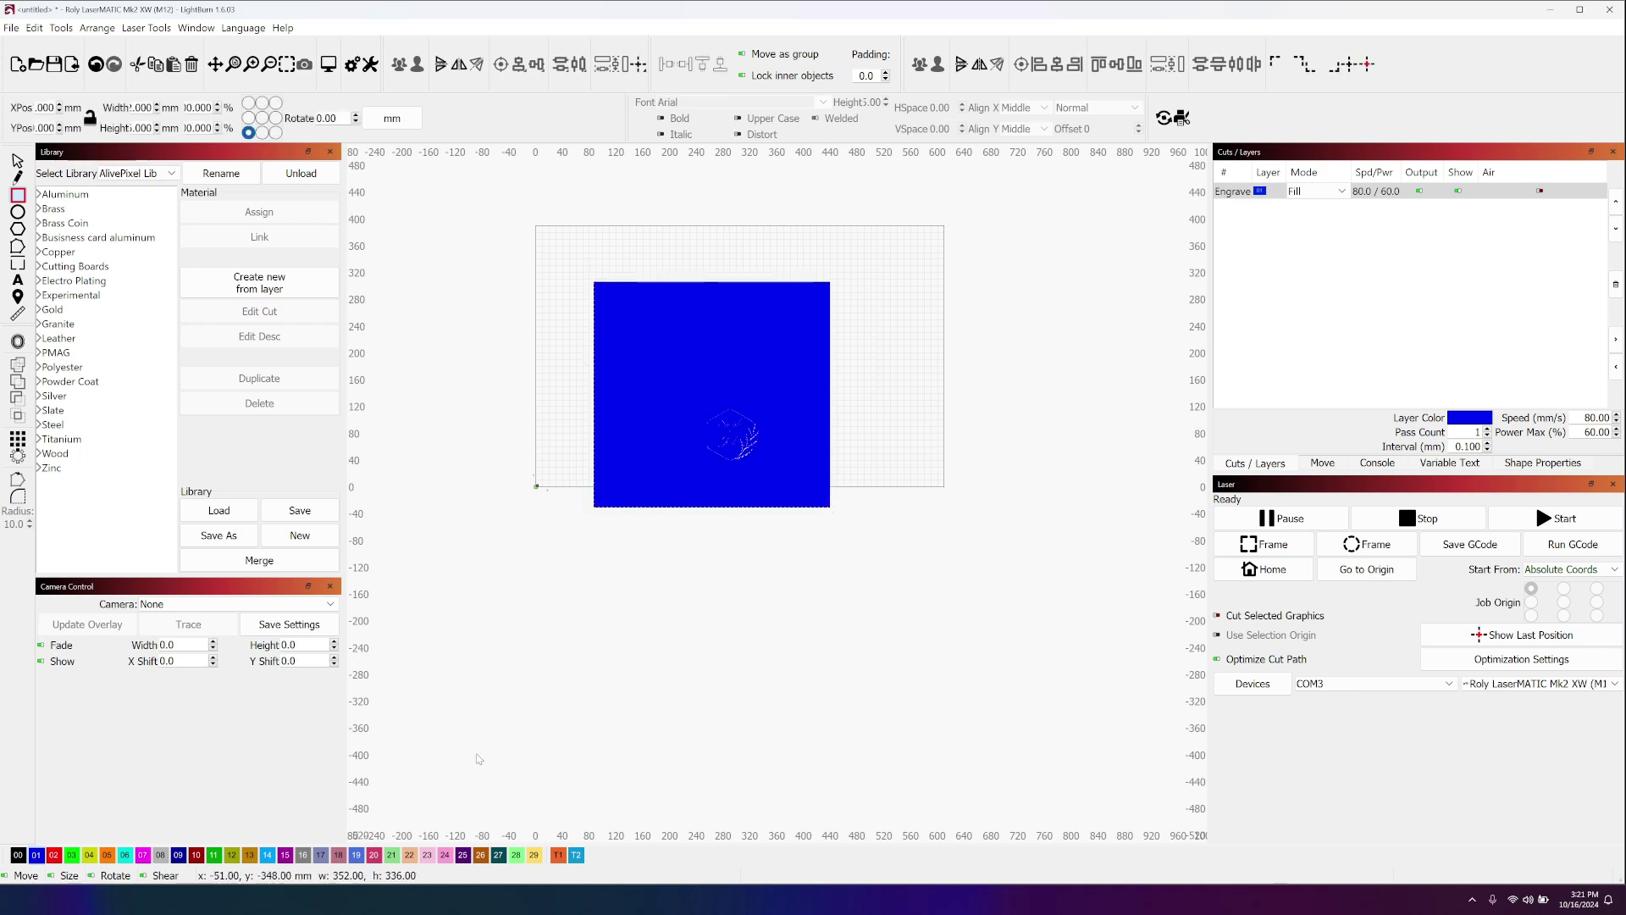
pyautogui.click(558, 856)
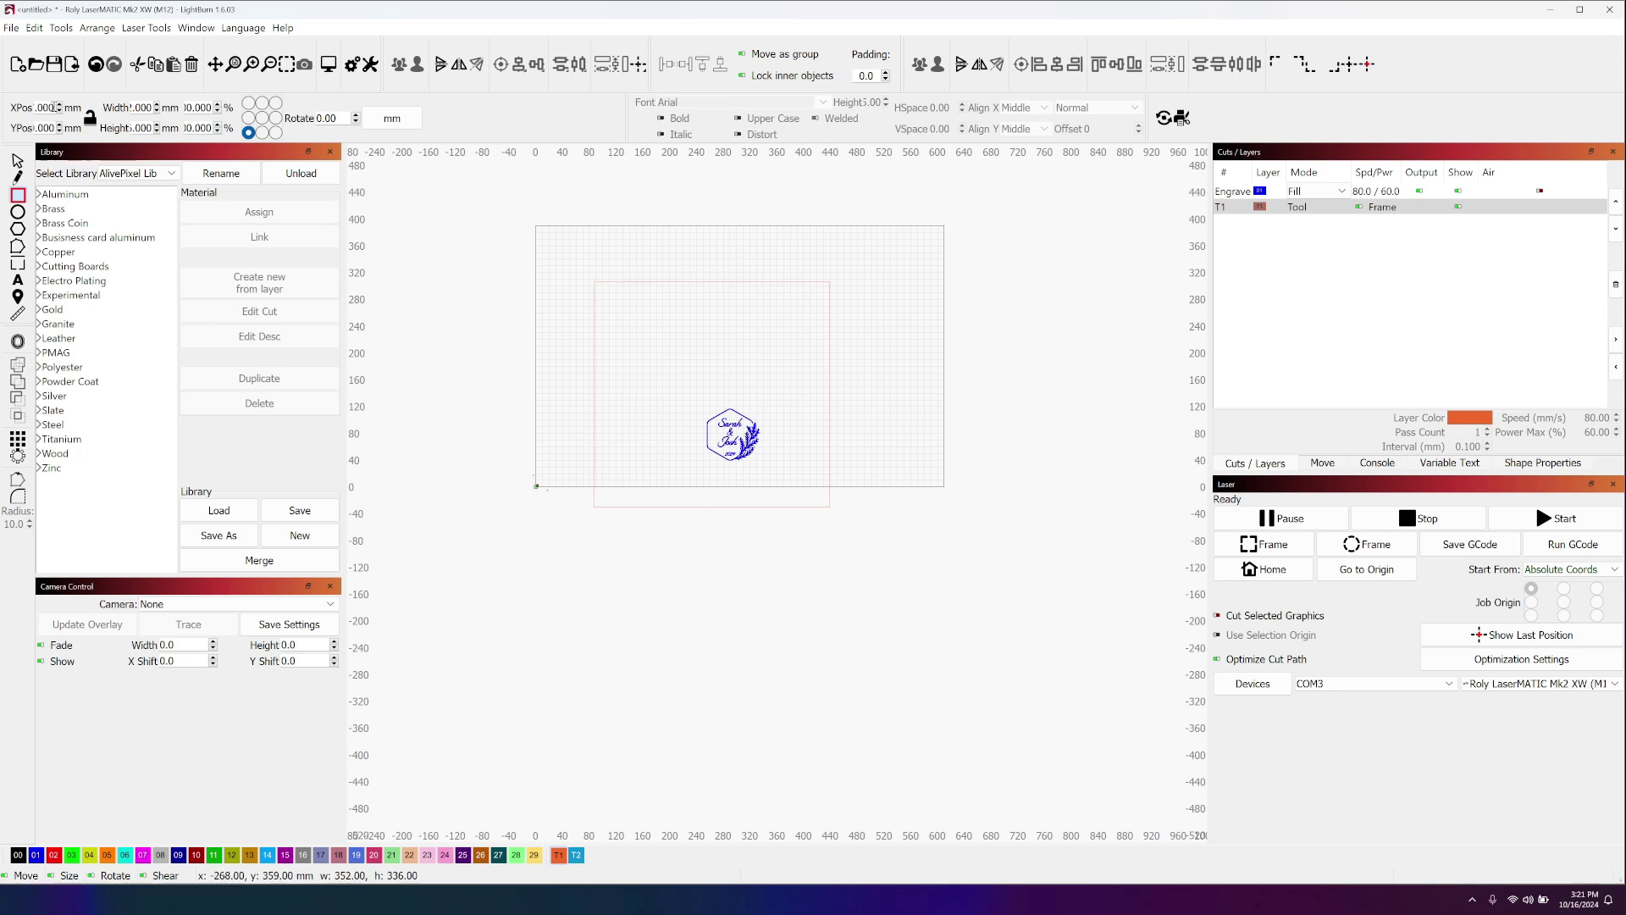
pyautogui.press('Escape')
pyautogui.press('Escape')
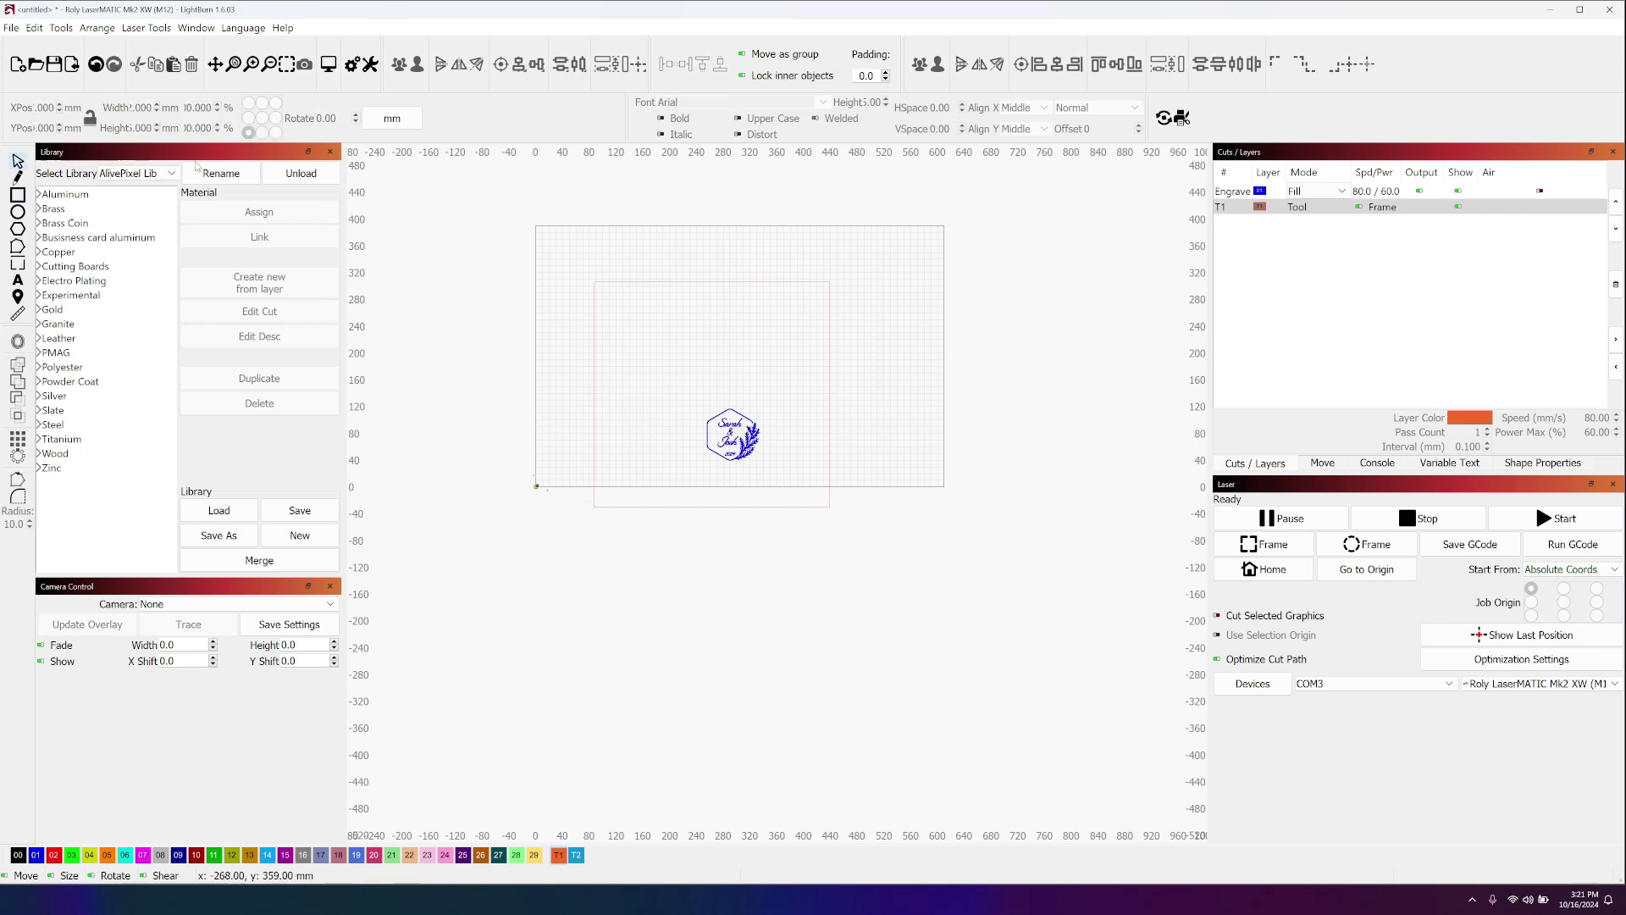
# - Resize the T1 rectangle to 396 × 396 mm and move it to the origin corner
pyautogui.click(665, 280)
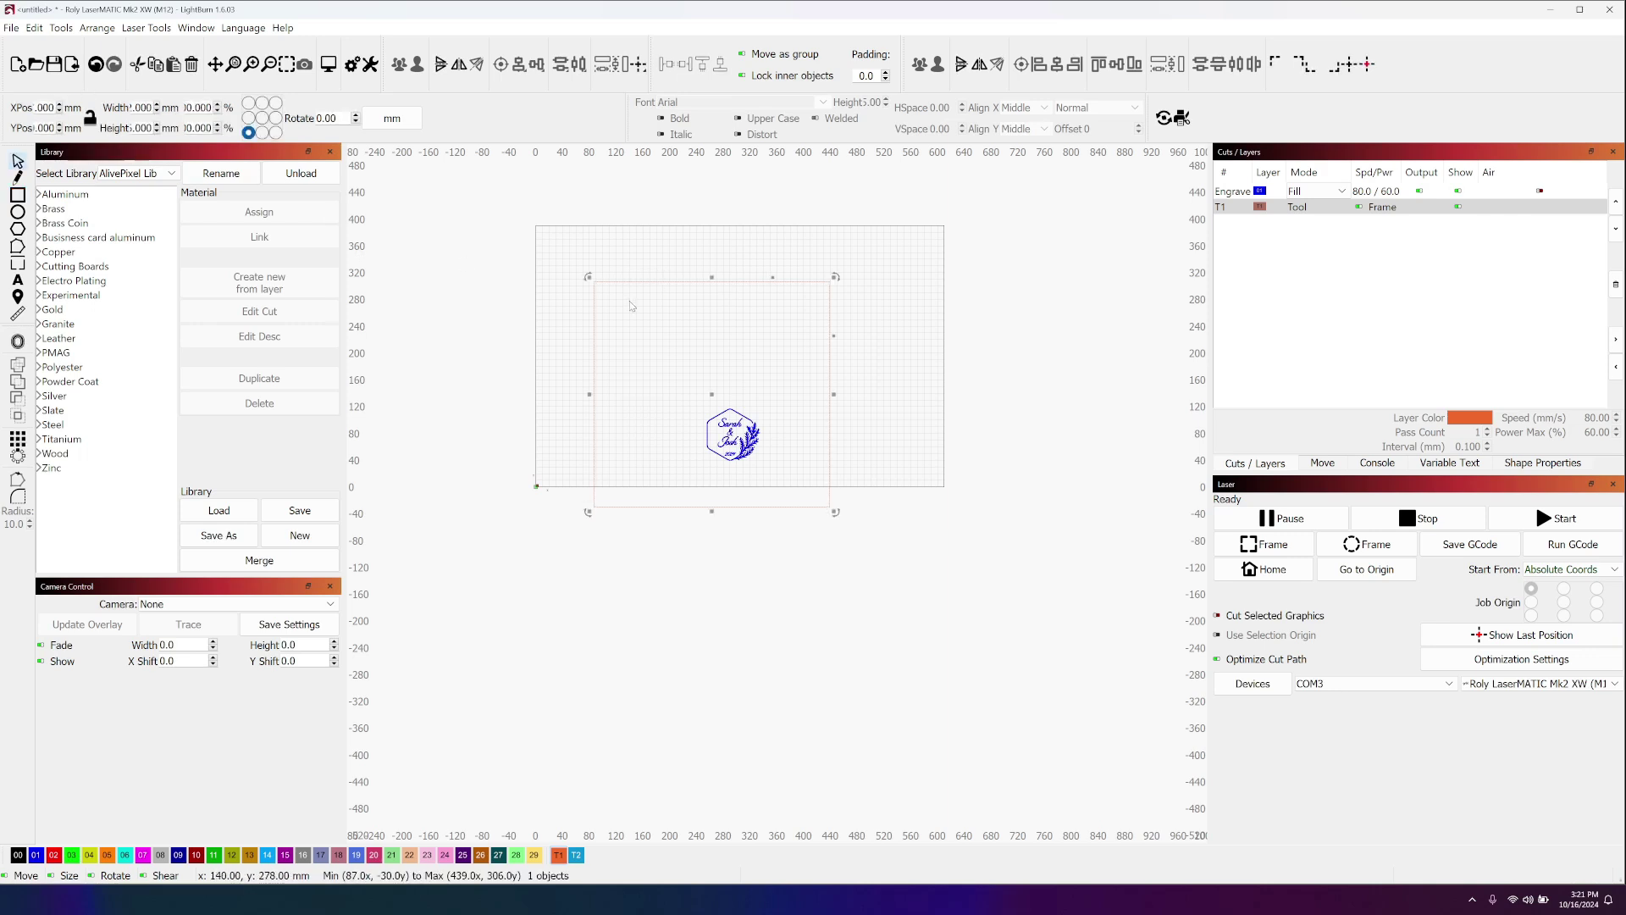
pyautogui.doubleClick(142, 108)
pyautogui.write('39')
pyautogui.write('6')
pyautogui.press('Tab')
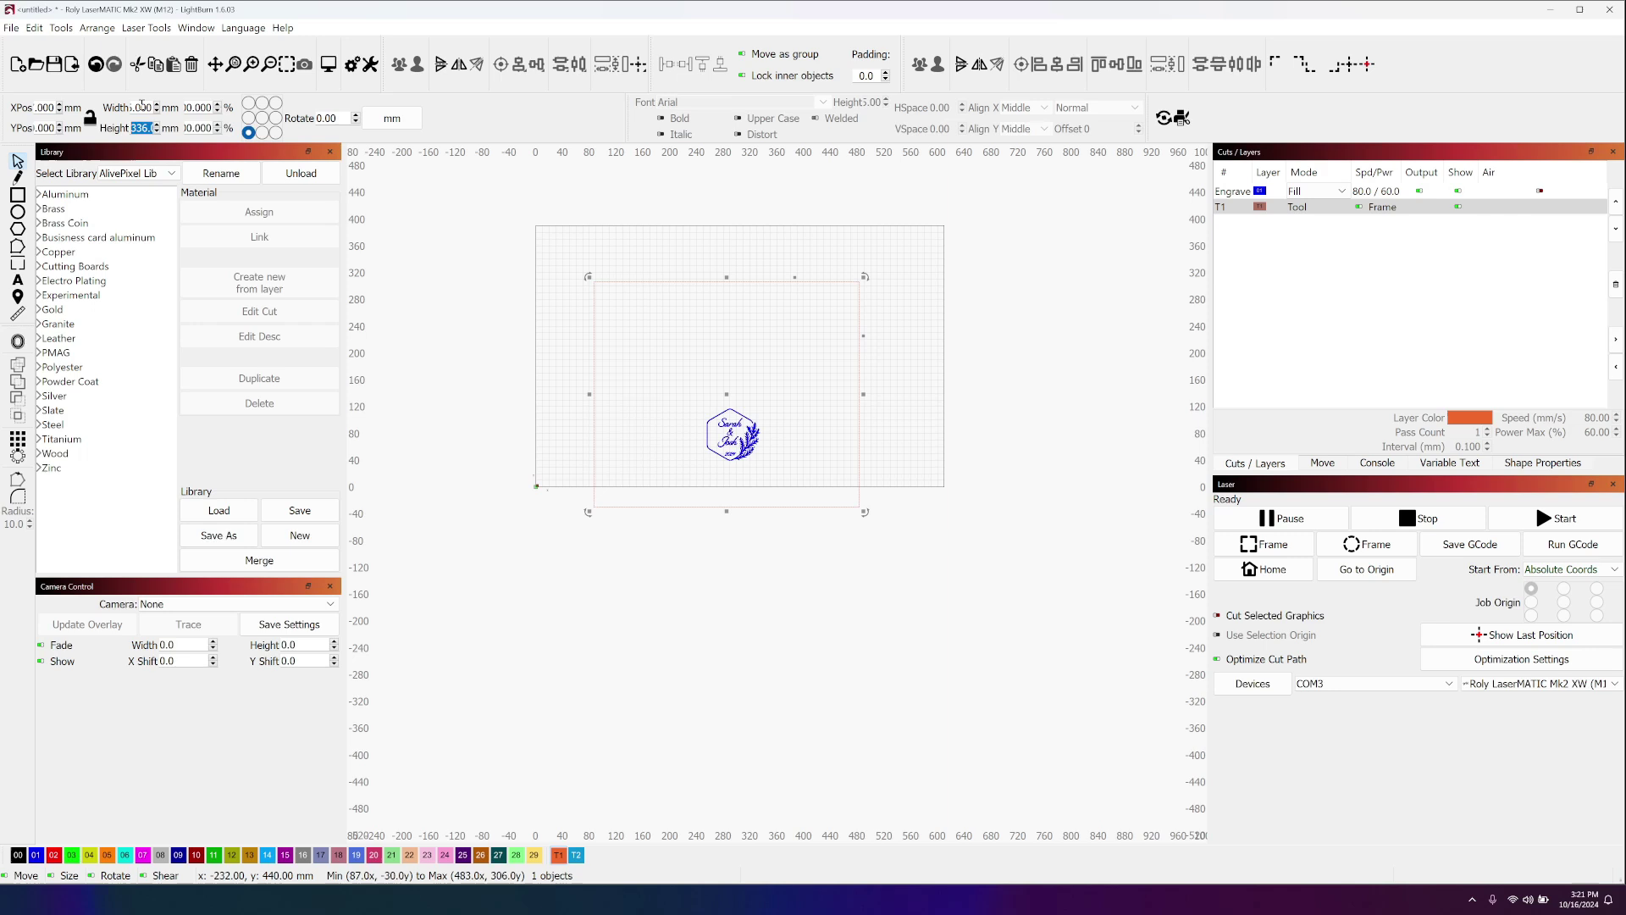
pyautogui.write('396')
pyautogui.press('Return')
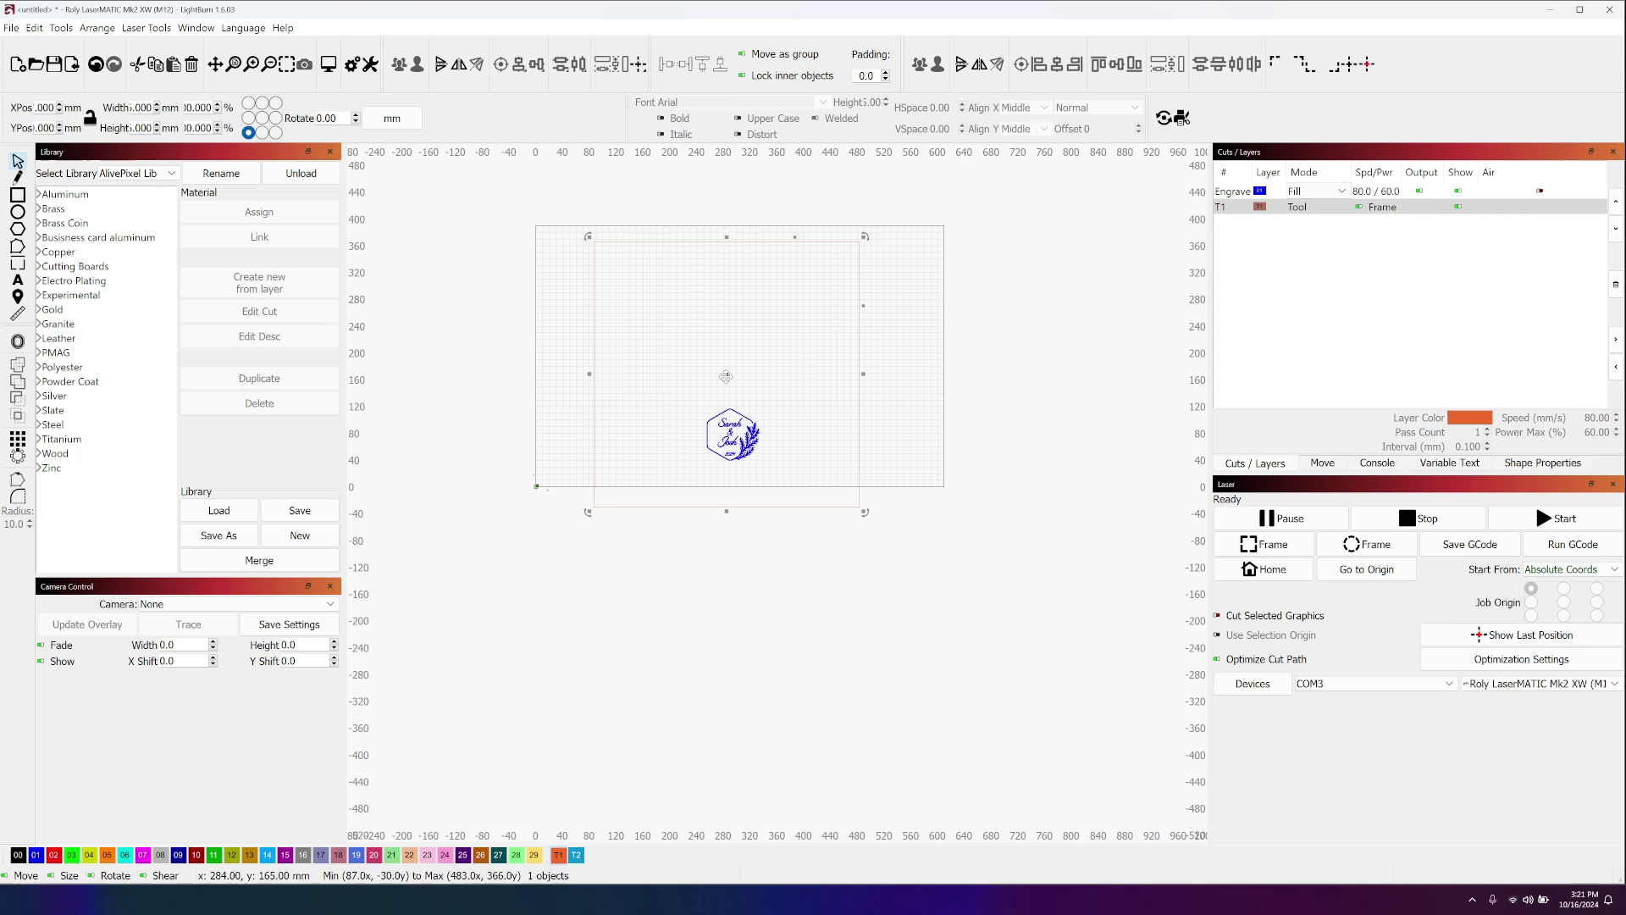
pyautogui.moveTo(725, 373); pyautogui.dragTo(669, 360)
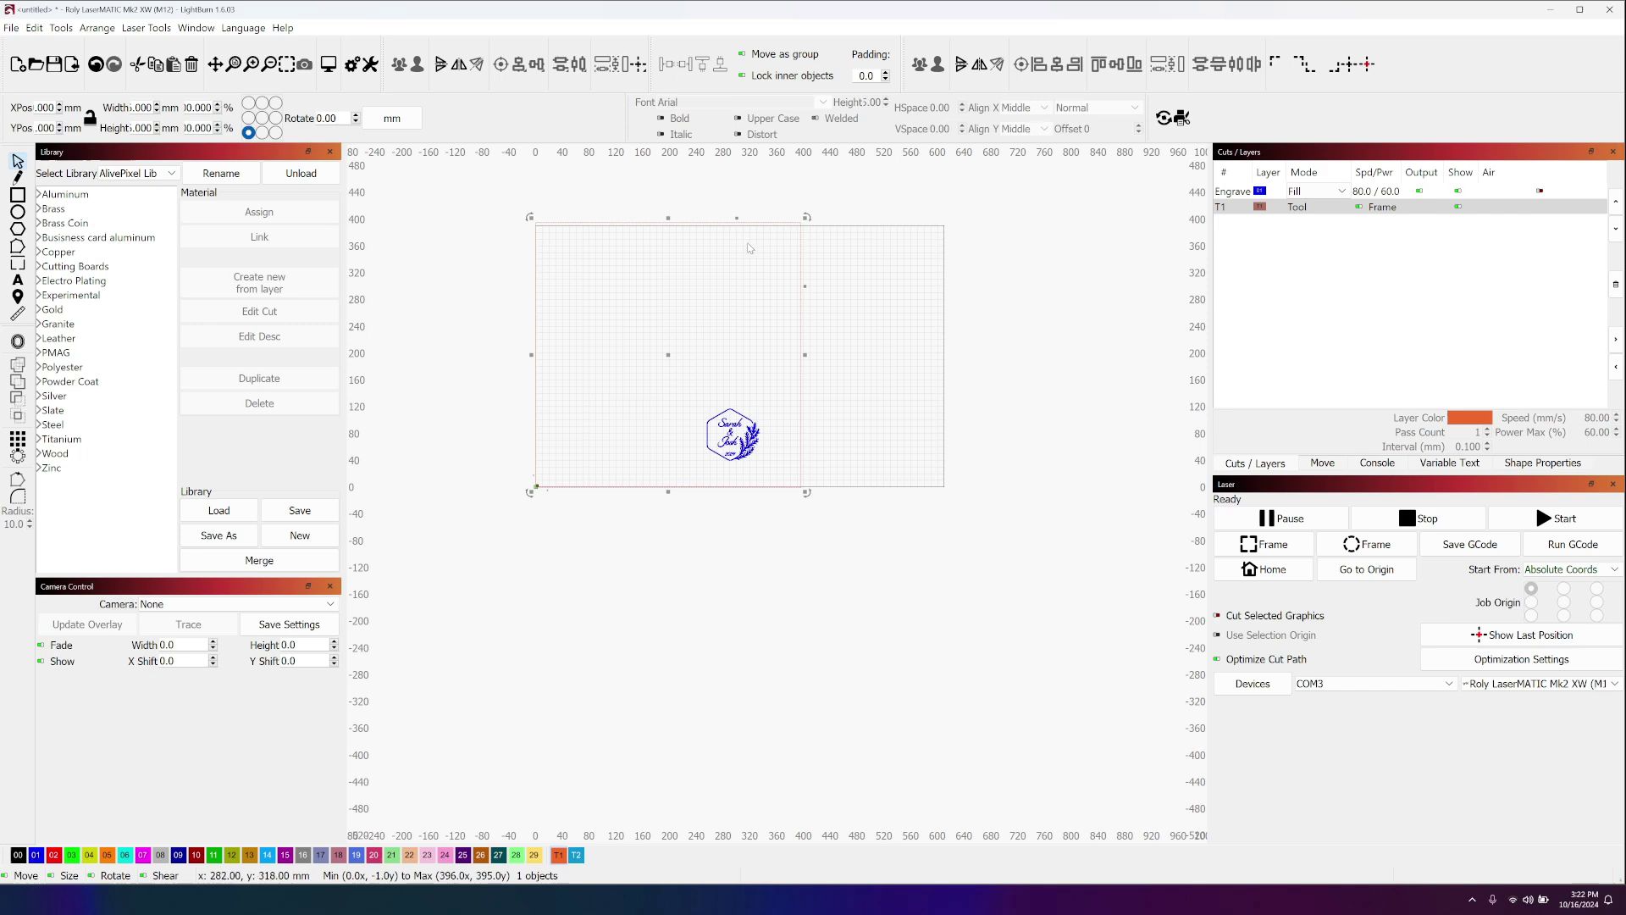
# - Set the hexagon design to 100 mm wide and move it lower right inside the frame
pyautogui.moveTo(775, 401); pyautogui.dragTo(686, 479)
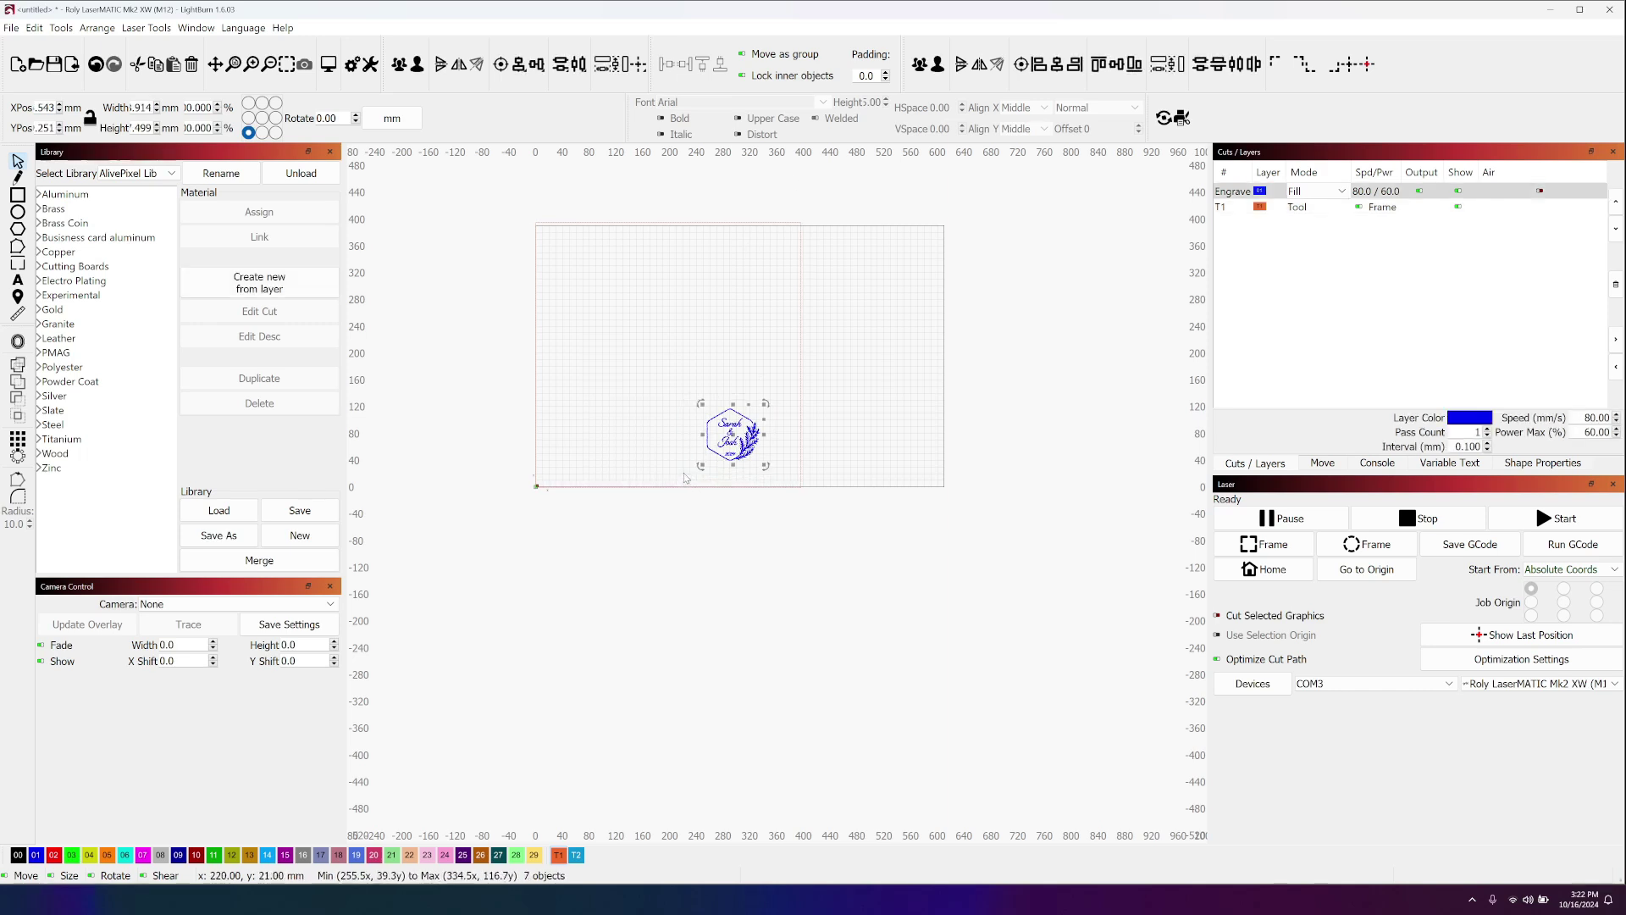
pyautogui.moveTo(703, 405); pyautogui.dragTo(683, 393)
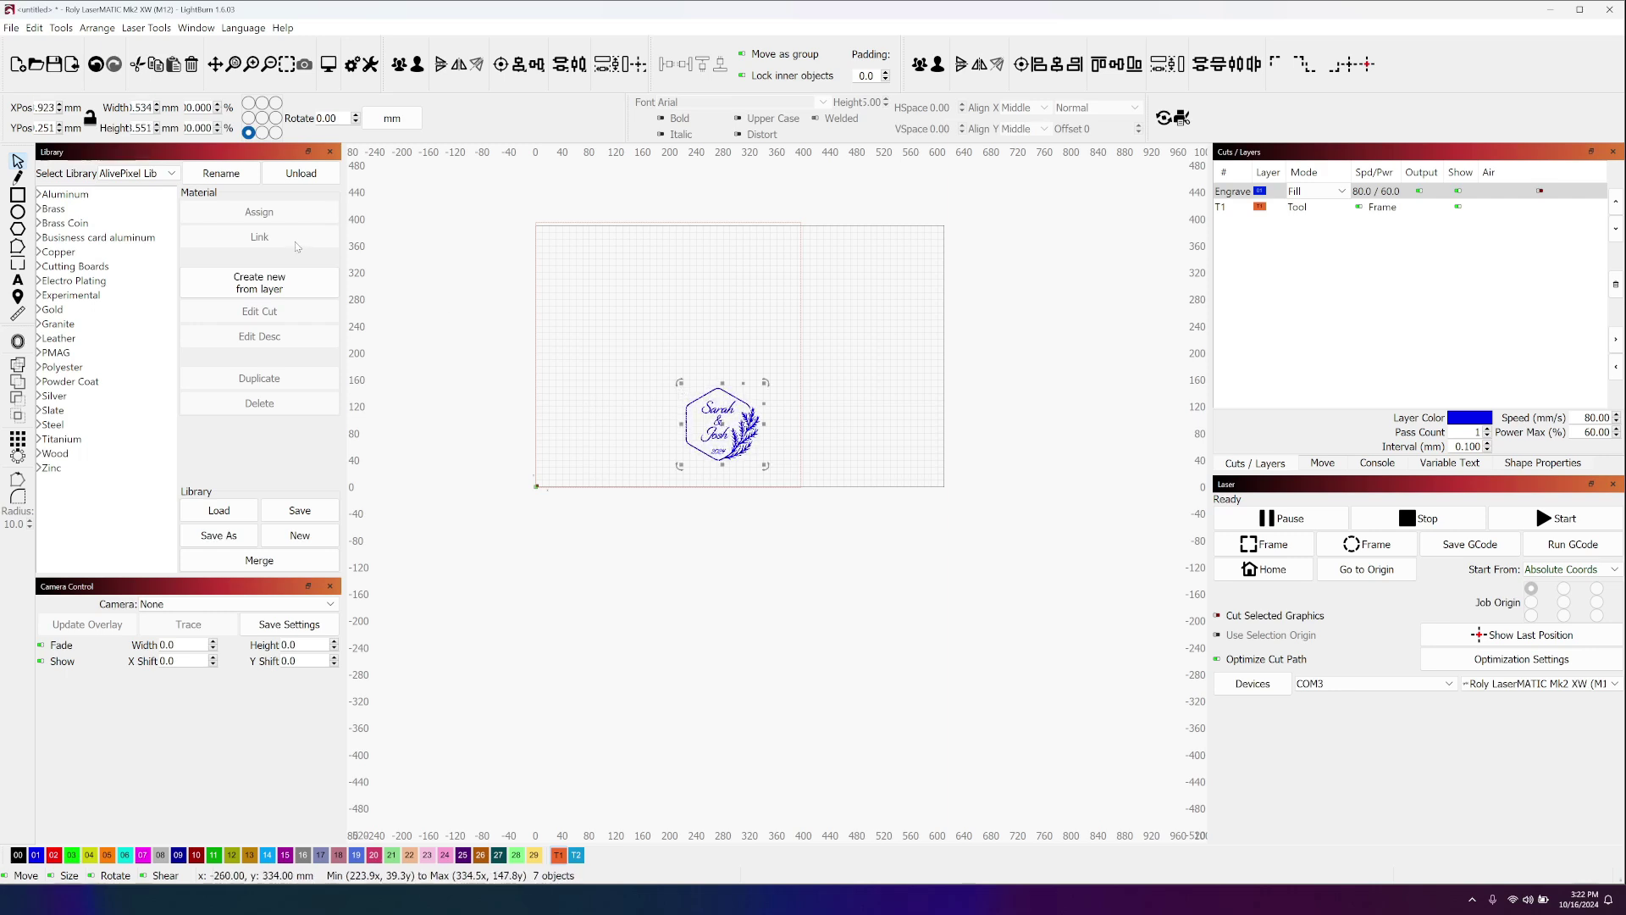
pyautogui.moveTo(146, 129); pyautogui.dragTo(119, 129)
pyautogui.doubleClick(141, 107)
pyautogui.write('100')
pyautogui.press('Tab')
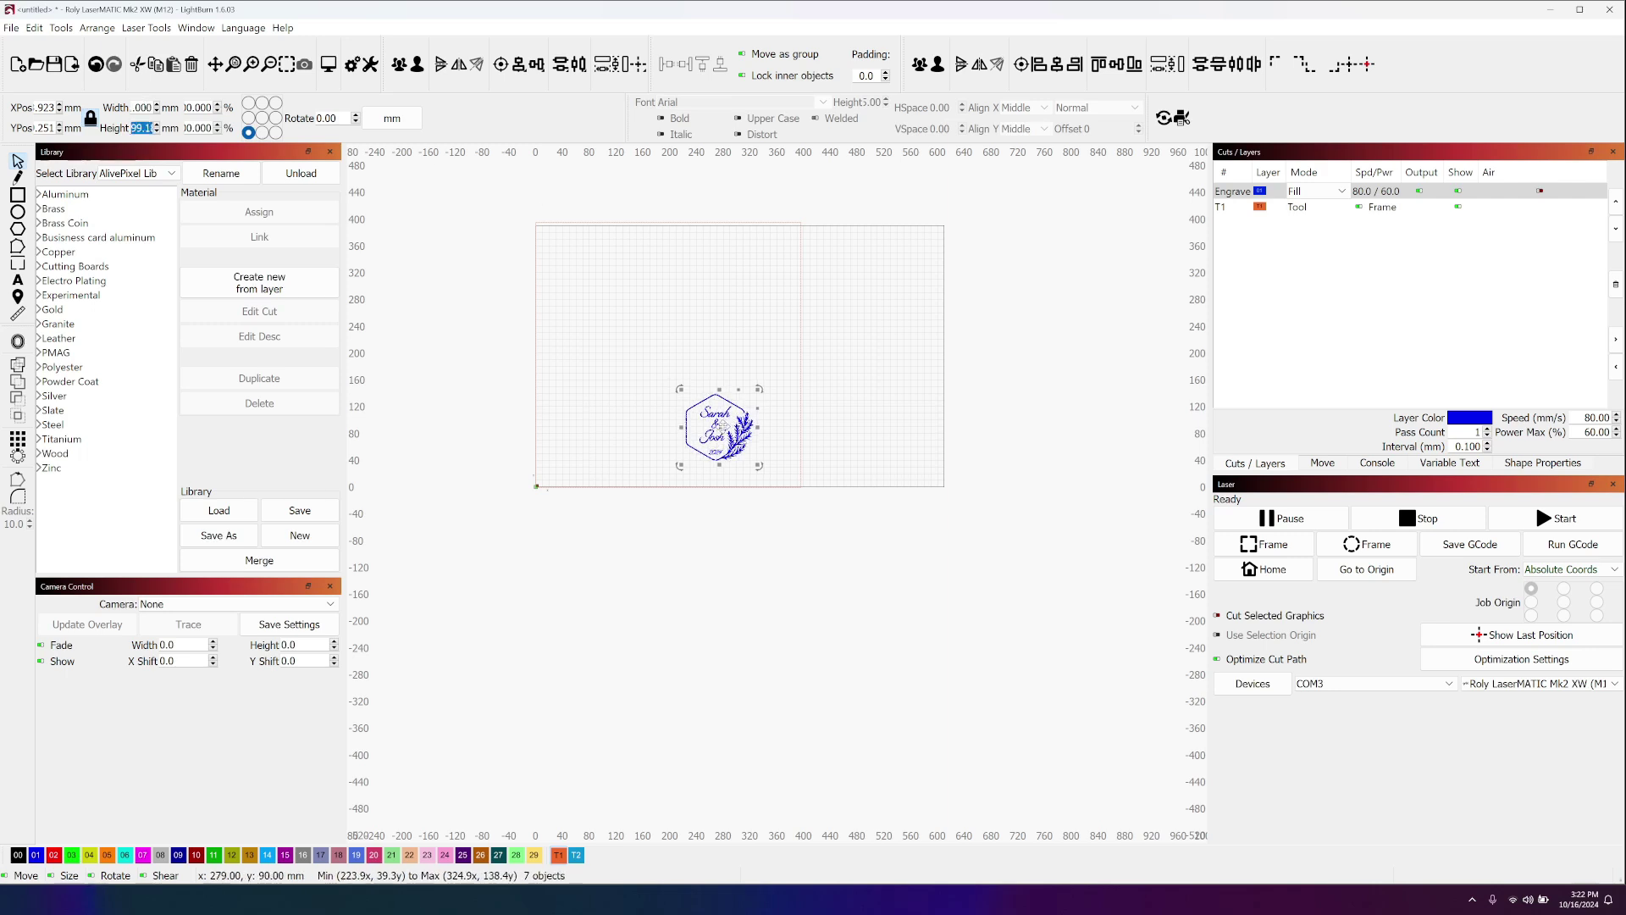
pyautogui.moveTo(718, 428); pyautogui.dragTo(758, 445)
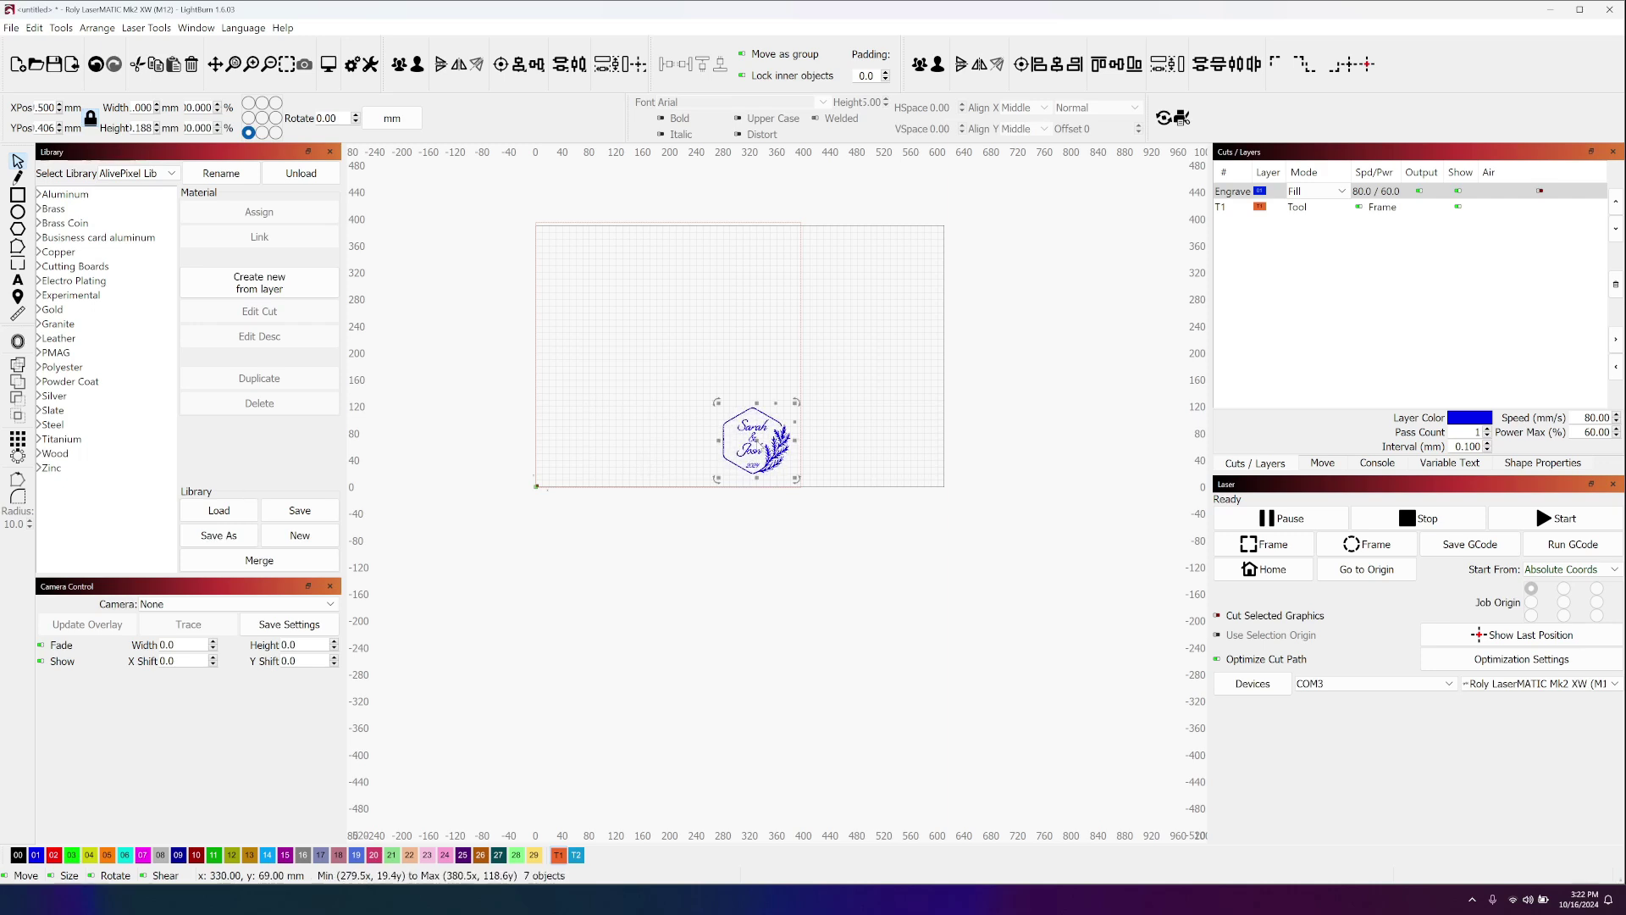
pyautogui.click(814, 547)
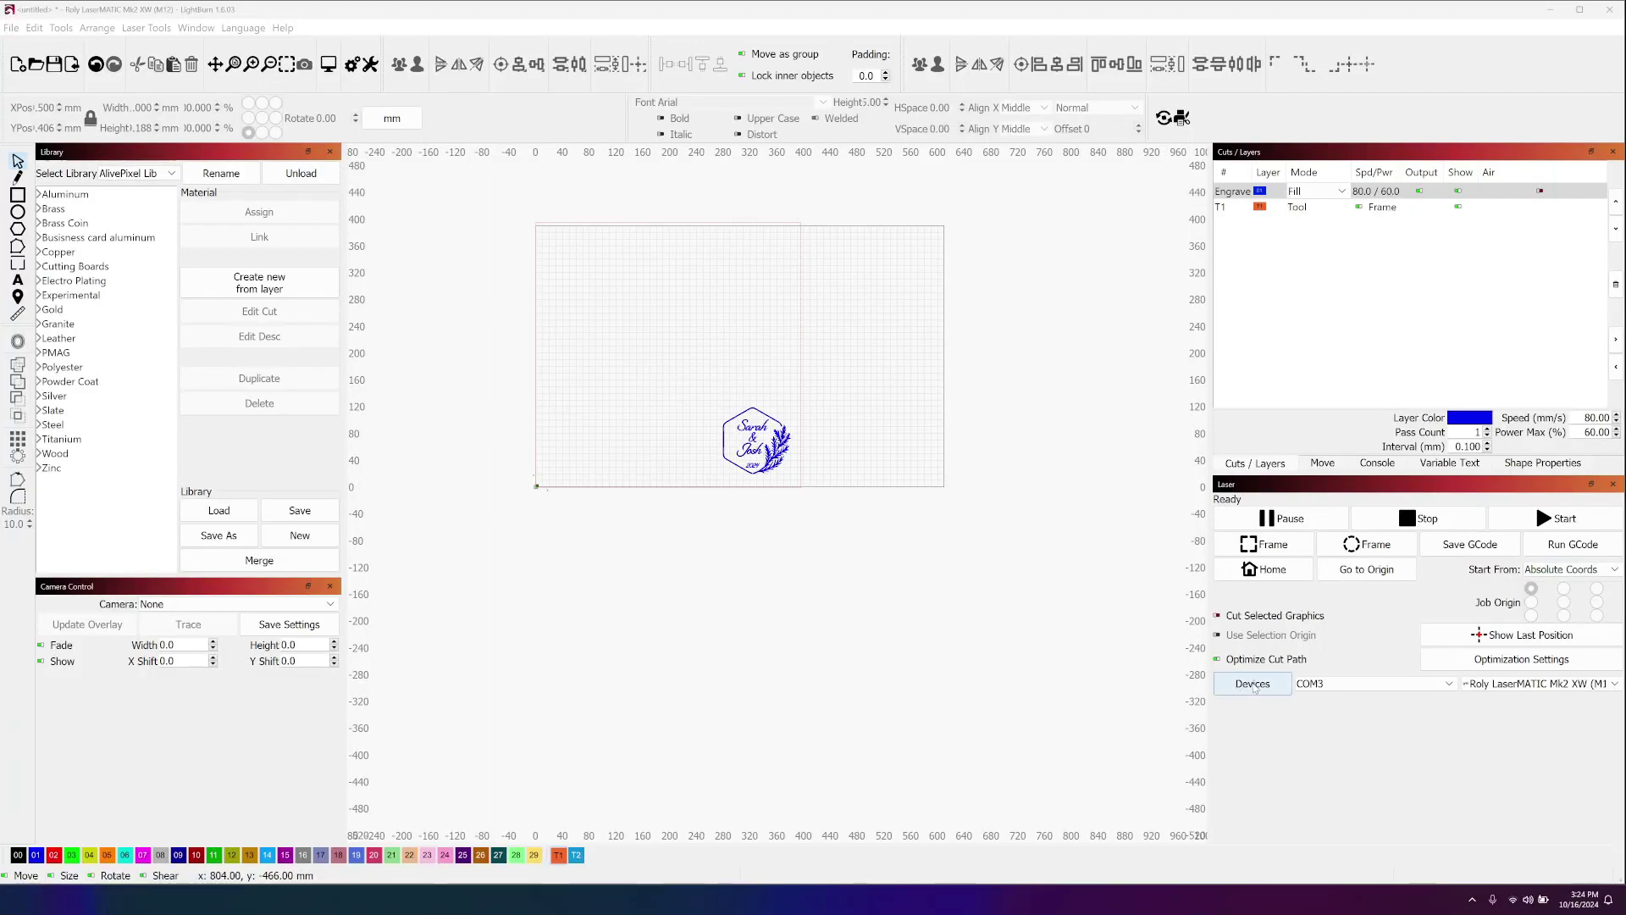
# - Connect to the laser by choosing the COM7 port
pyautogui.click(1369, 685)
pyautogui.click(1335, 709)
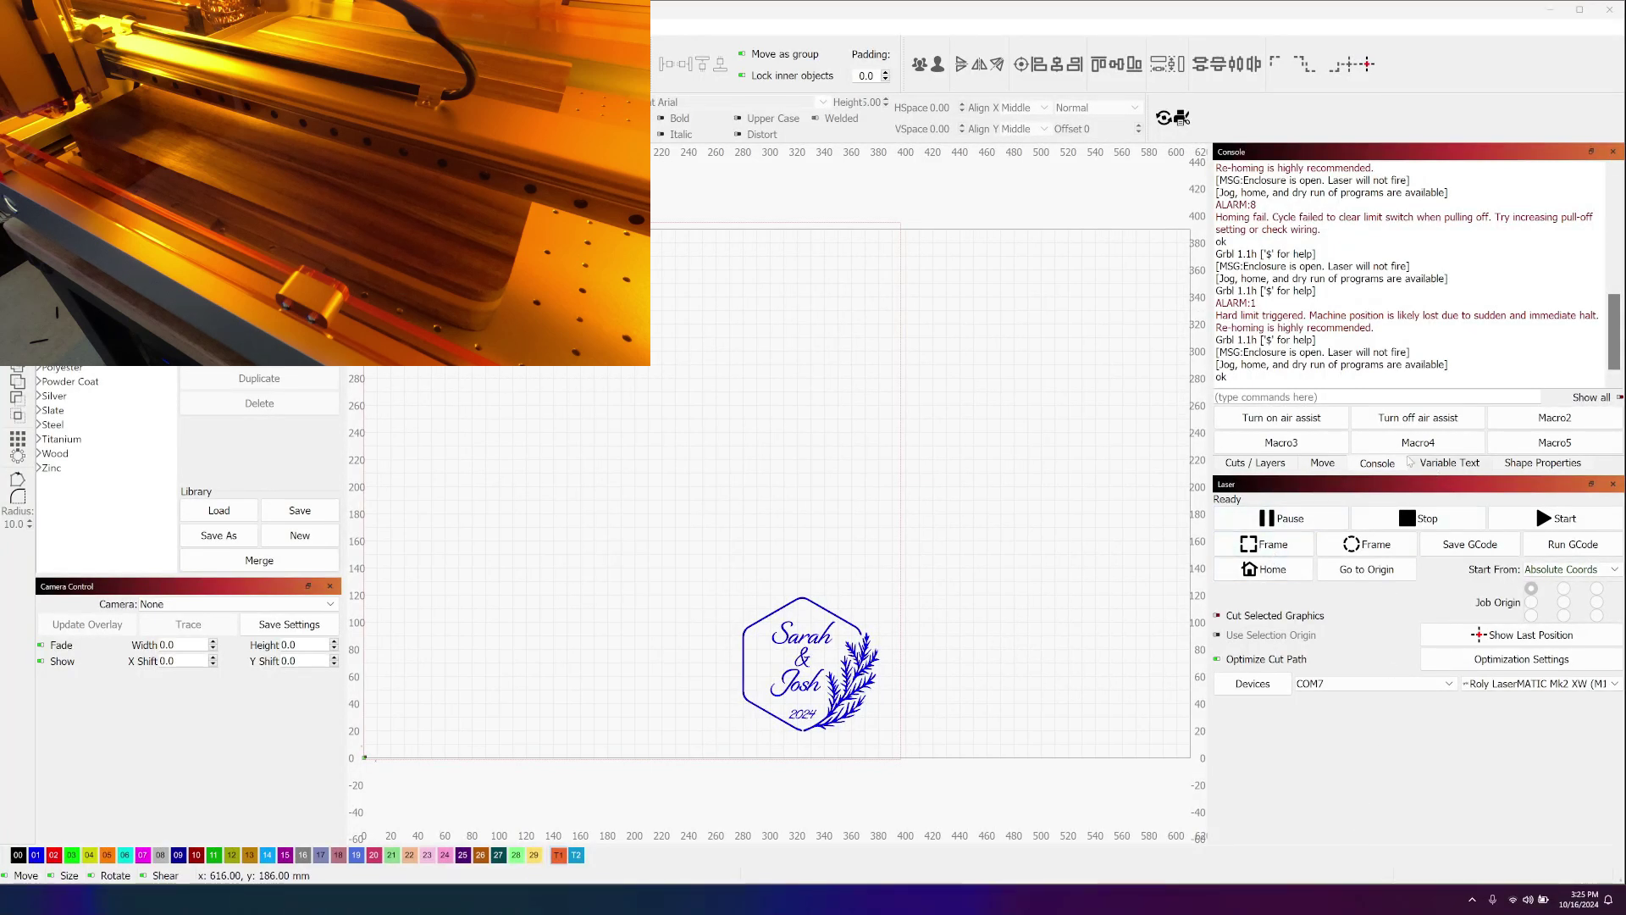
# - Set the jog speed in the Move tab to 50 mm/s
pyautogui.click(1323, 462)
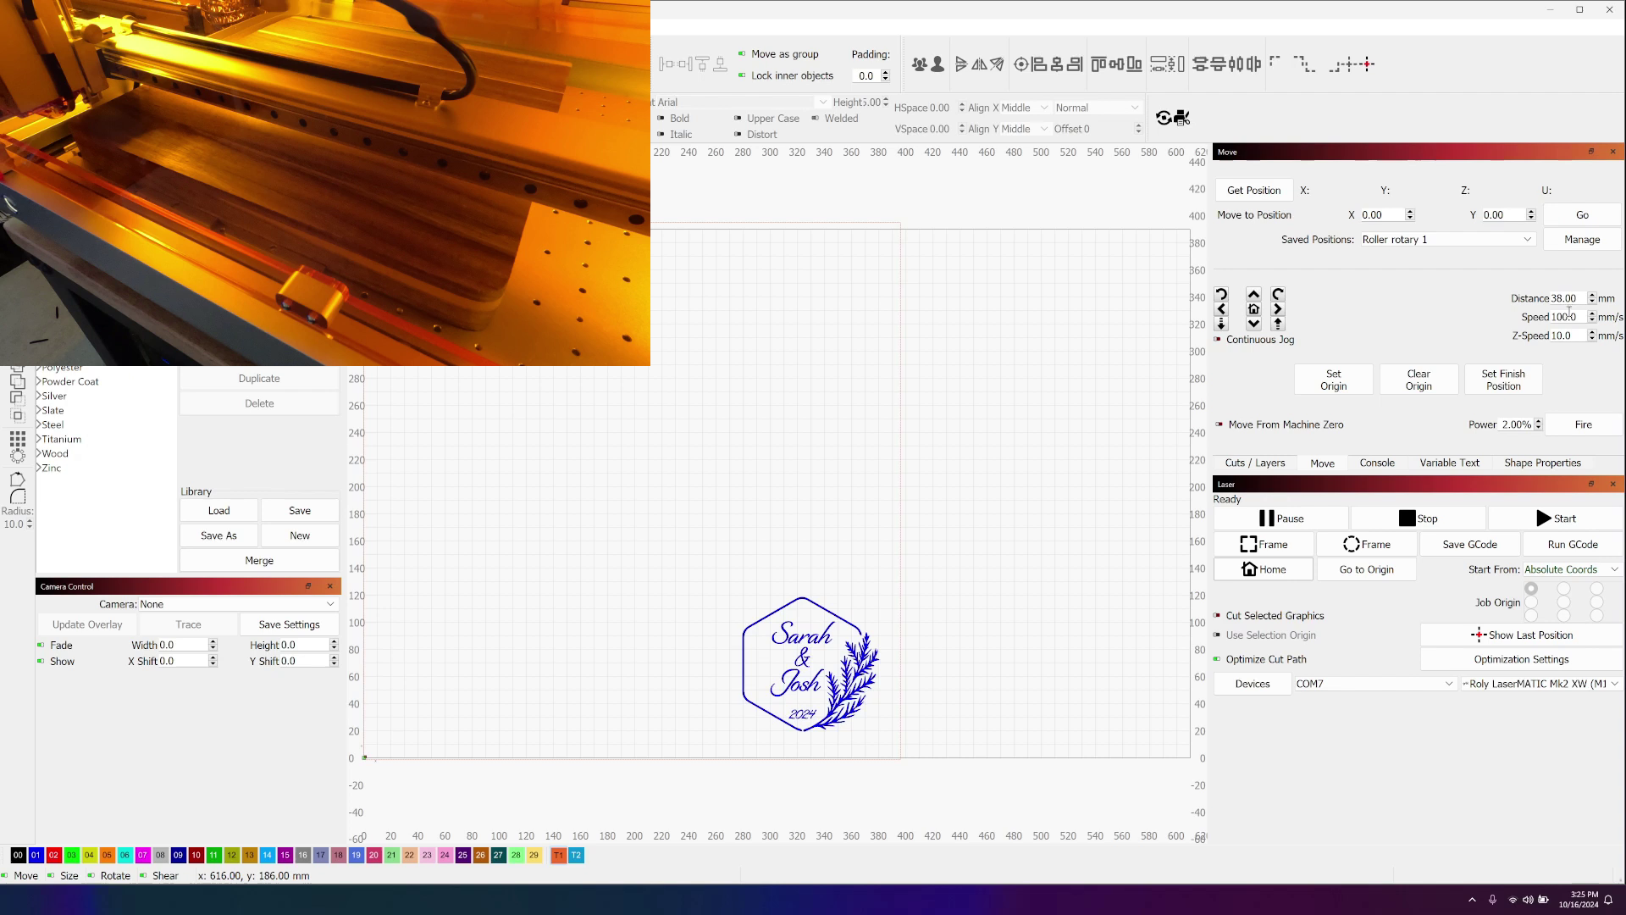
pyautogui.doubleClick(1573, 317)
pyautogui.write('50')
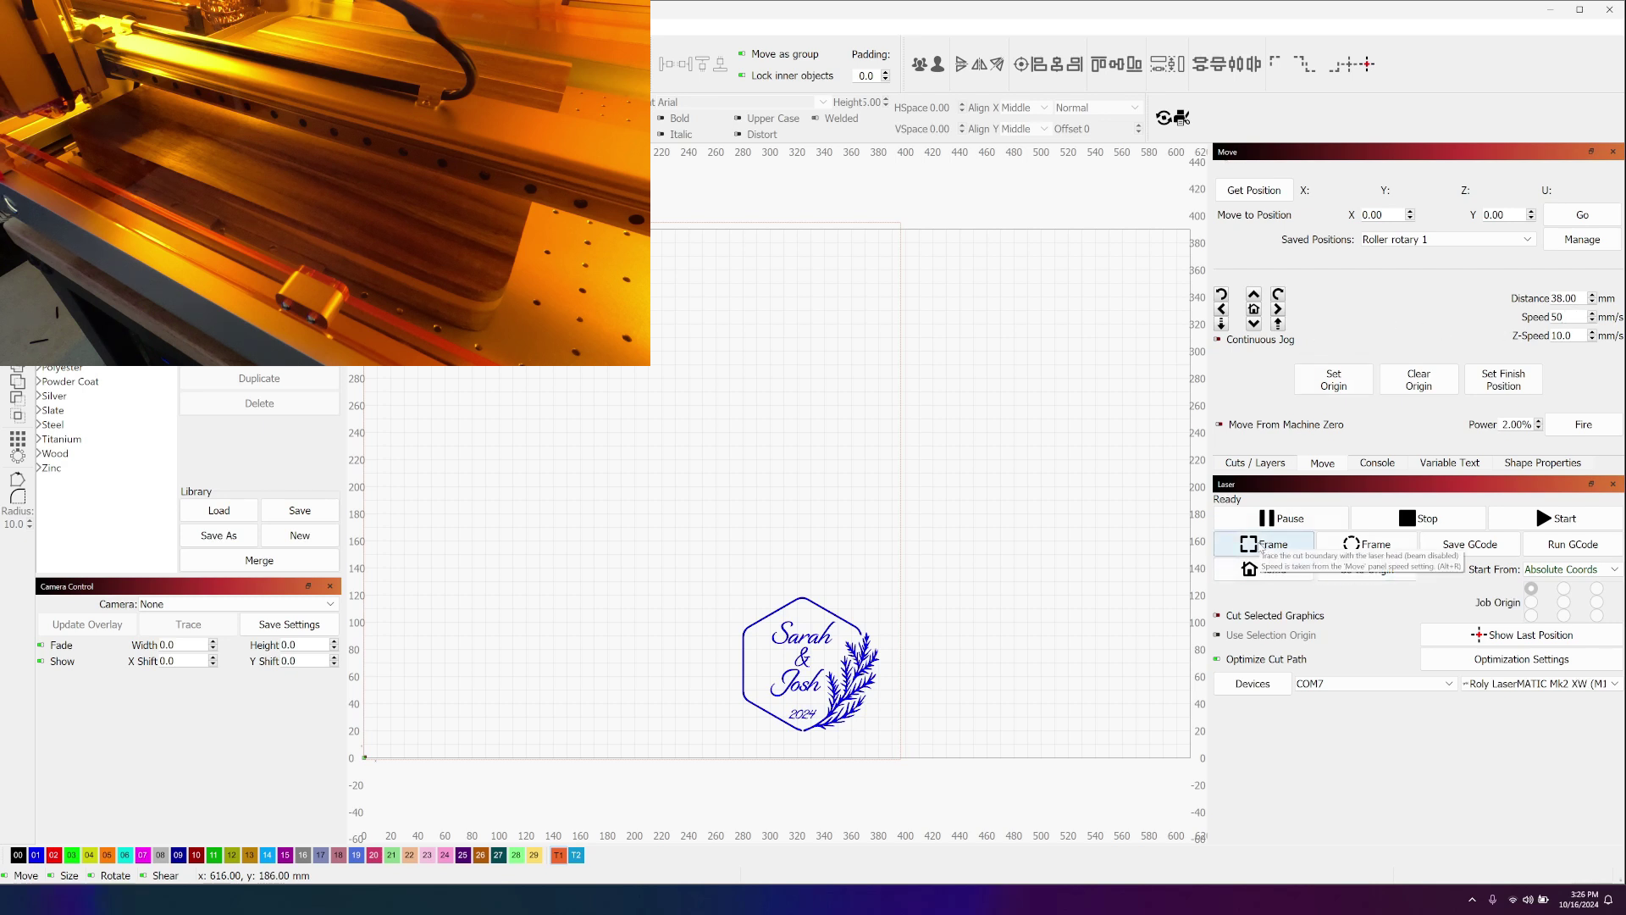
# - Frame the job three times so the laser head traces the design outline on the board
pyautogui.click(1263, 547)
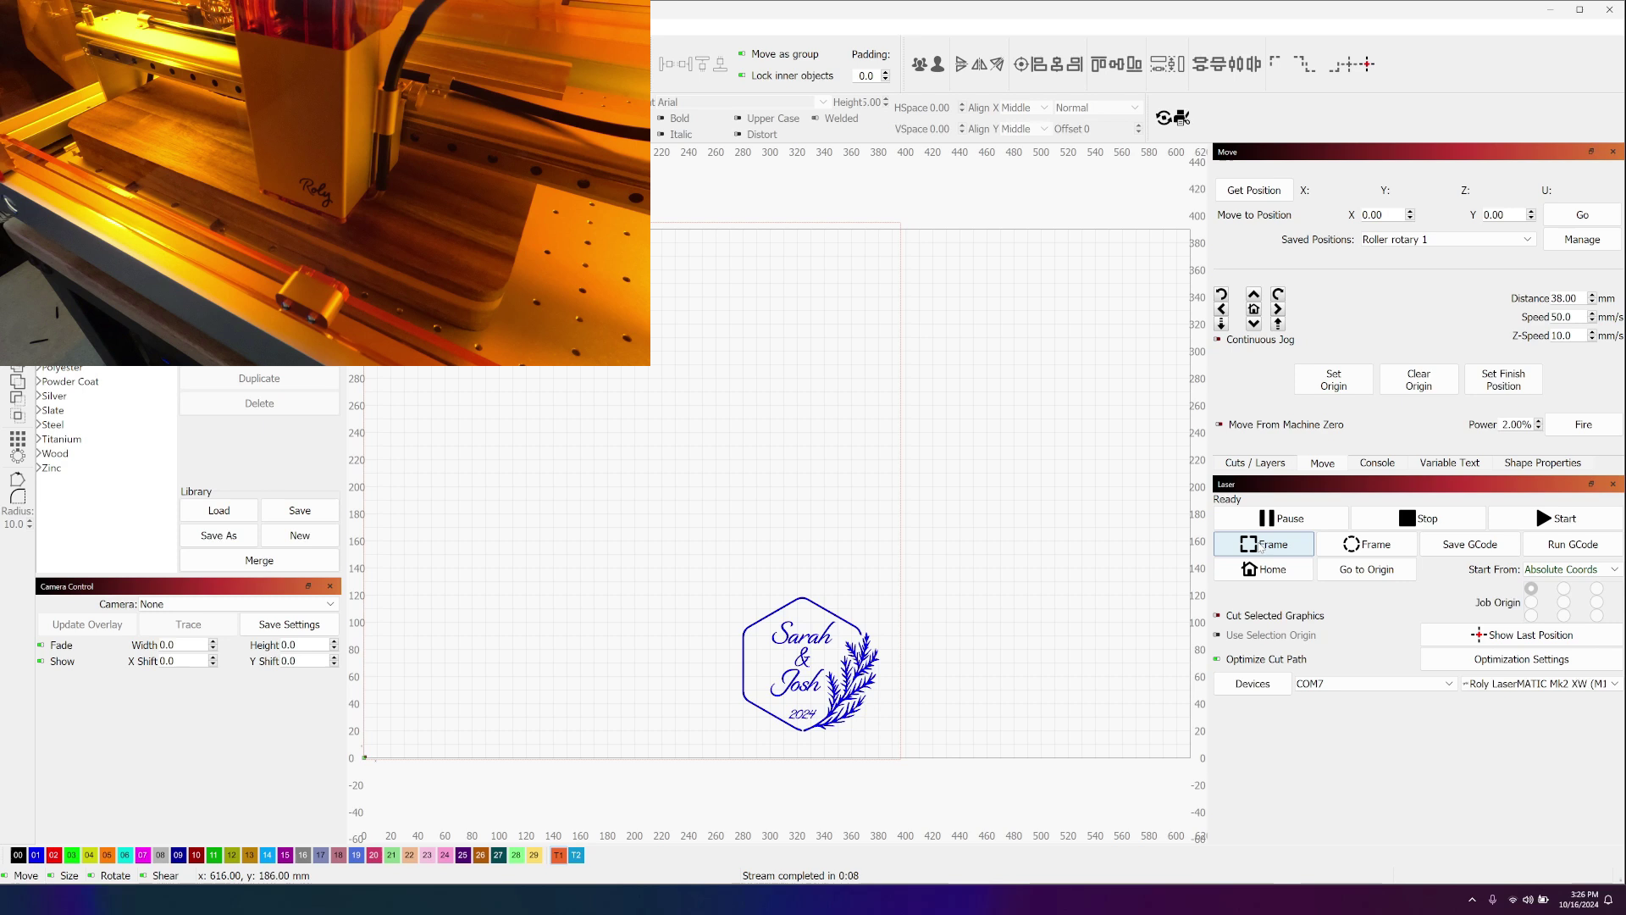
pyautogui.click(1261, 546)
pyautogui.click(1261, 546)
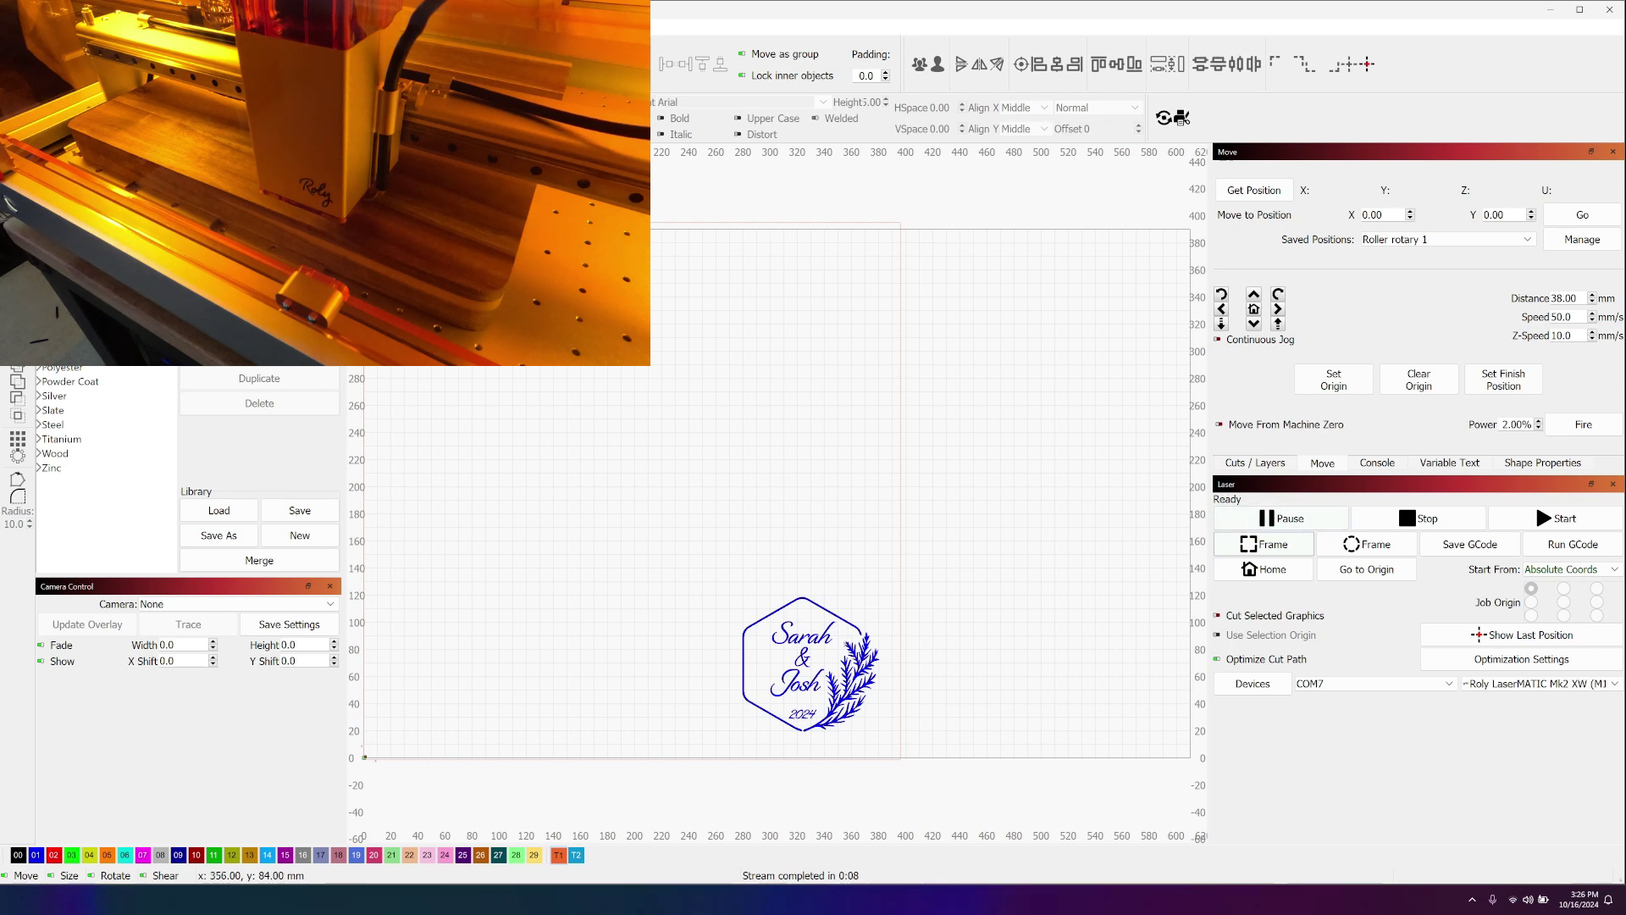
# - Select the hexagon design and set the Engrave layer's Max Power to 90%
pyautogui.click(828, 660)
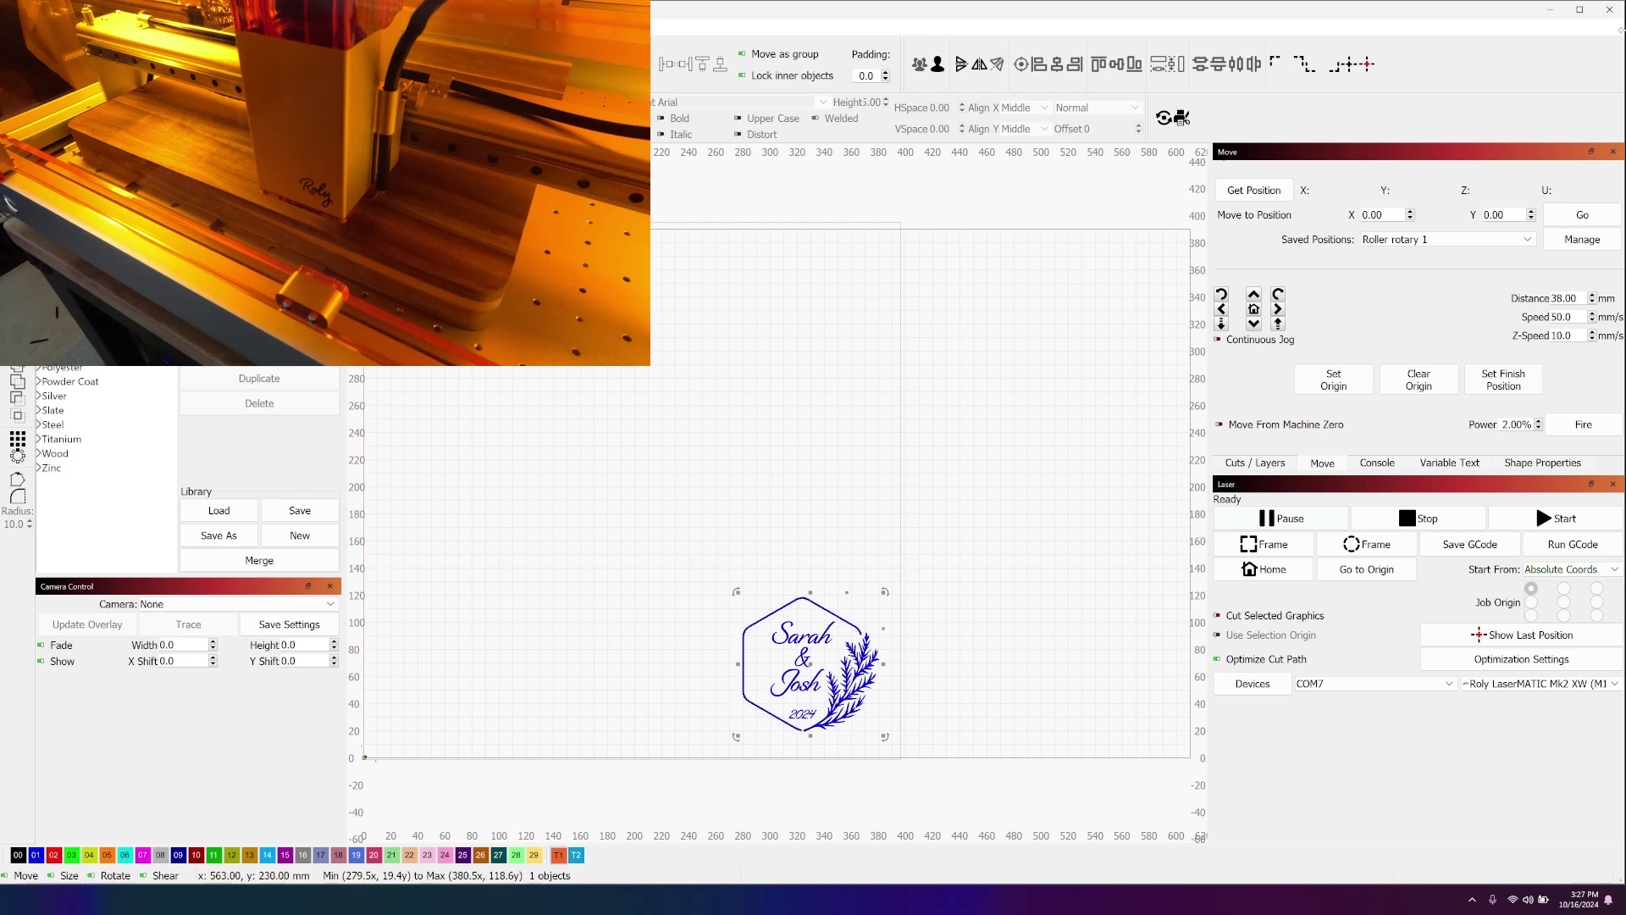
pyautogui.click(1252, 463)
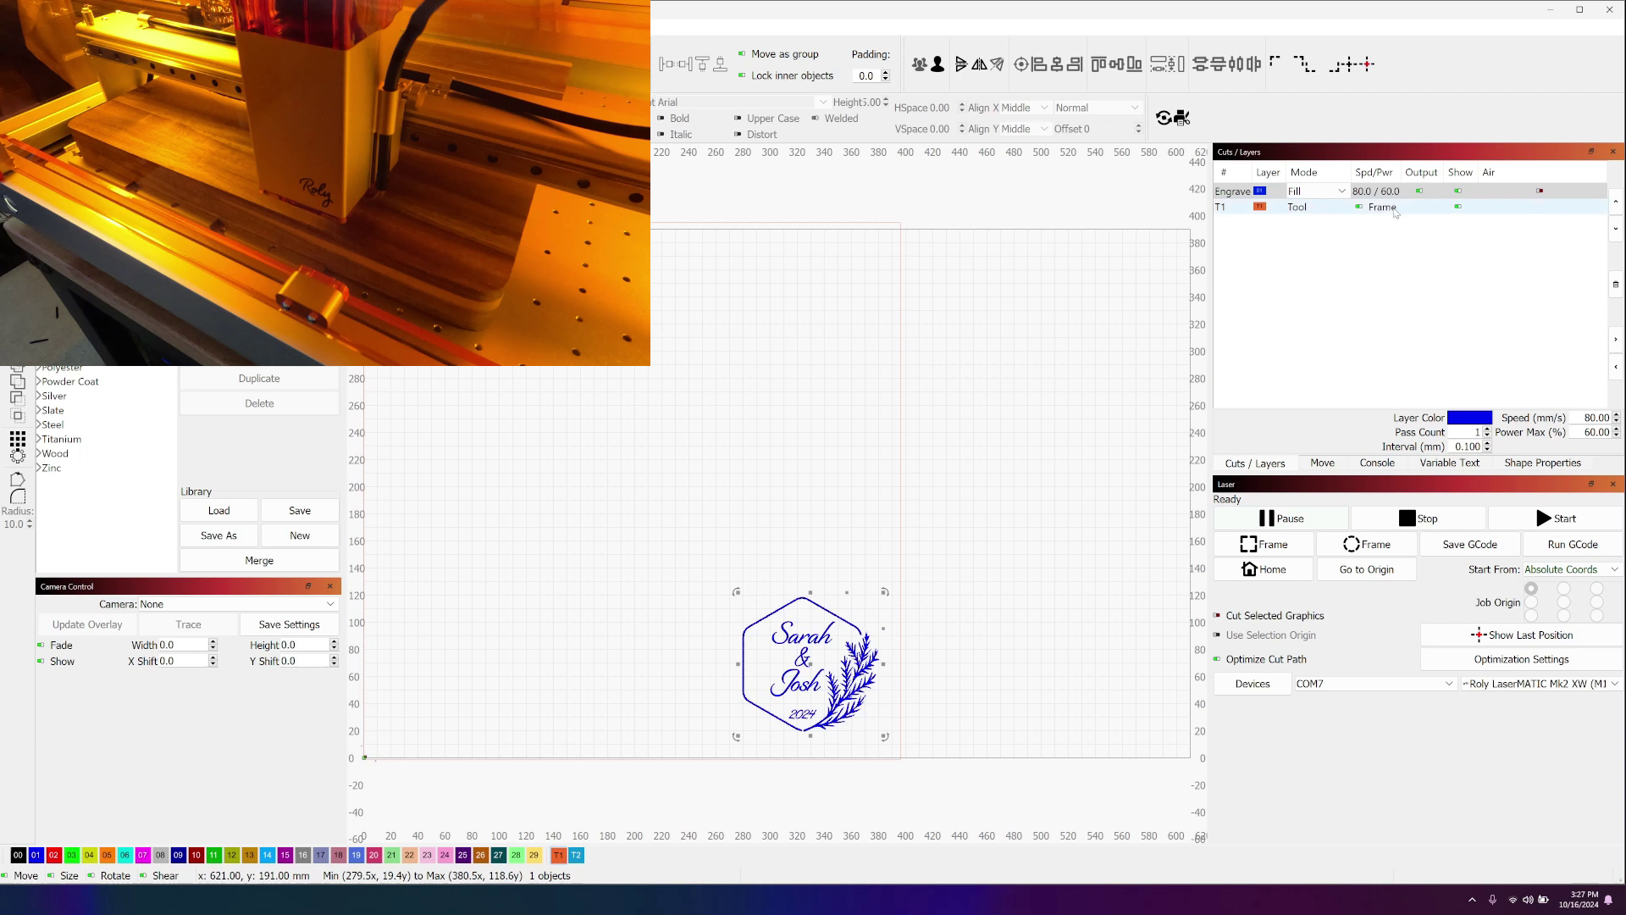
pyautogui.doubleClick(1374, 193)
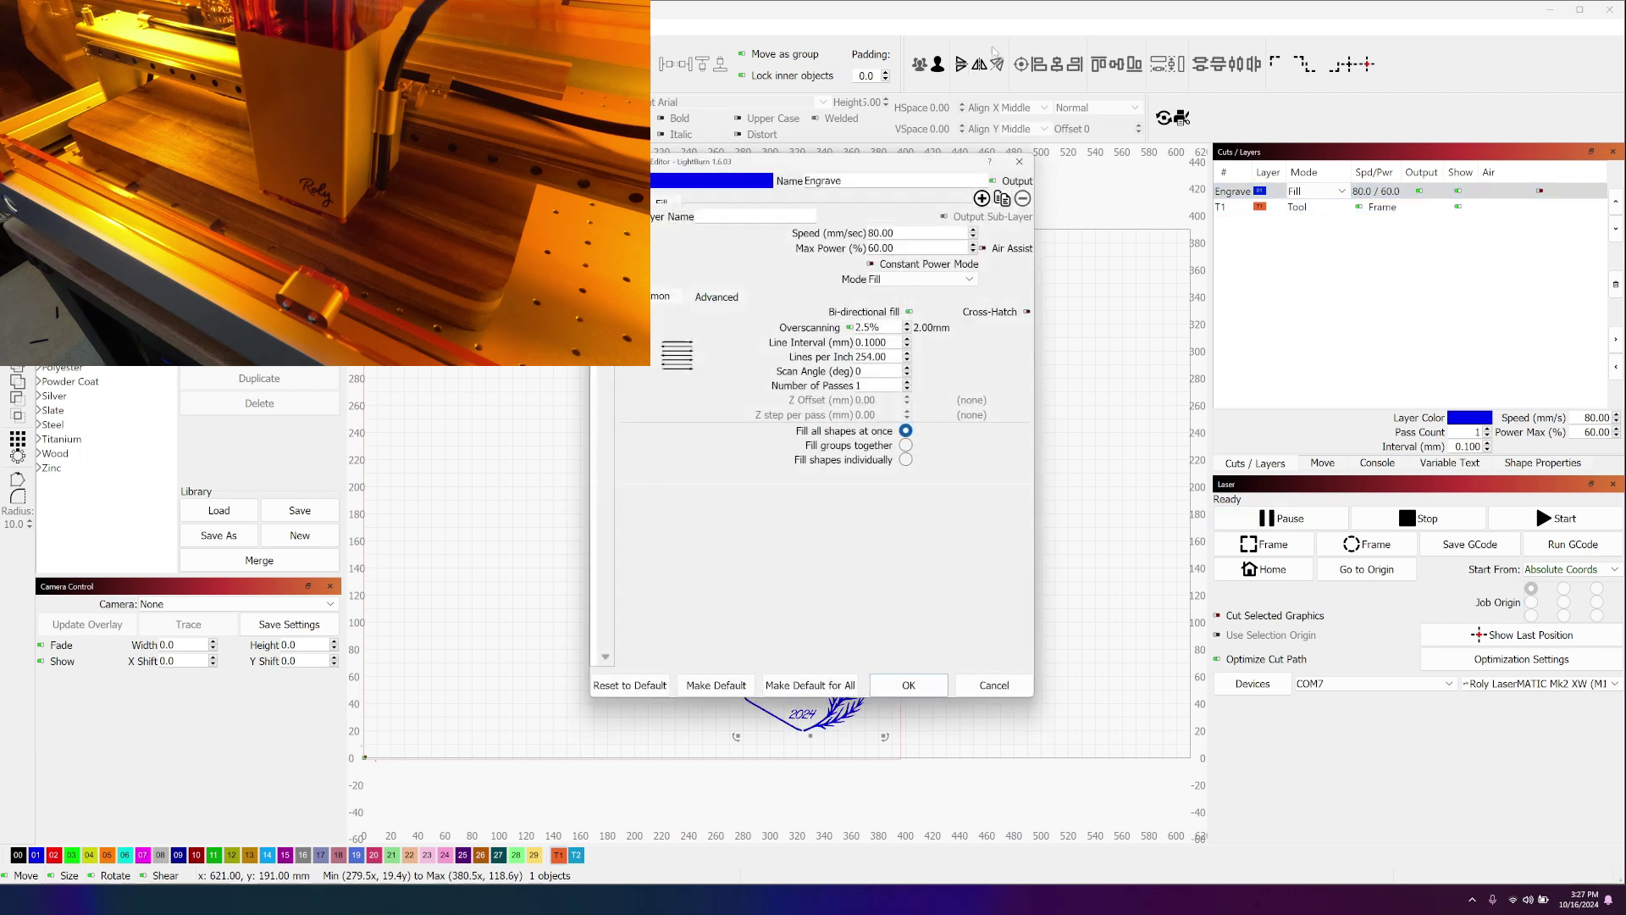
pyautogui.moveTo(900, 164); pyautogui.dragTo(560, 255)
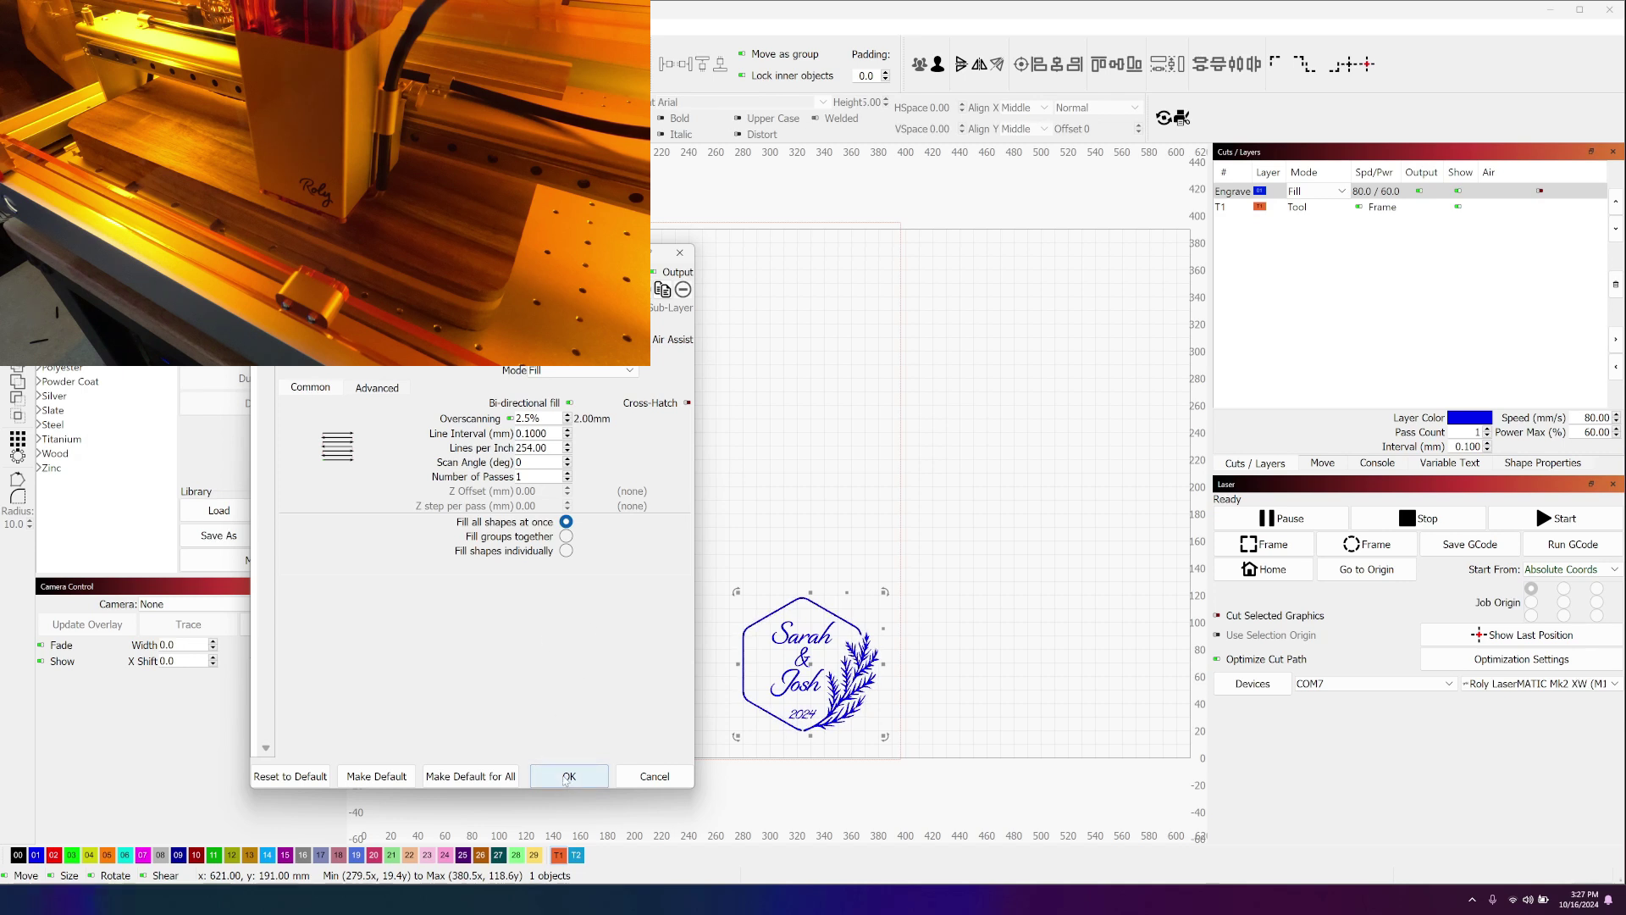
pyautogui.click(567, 777)
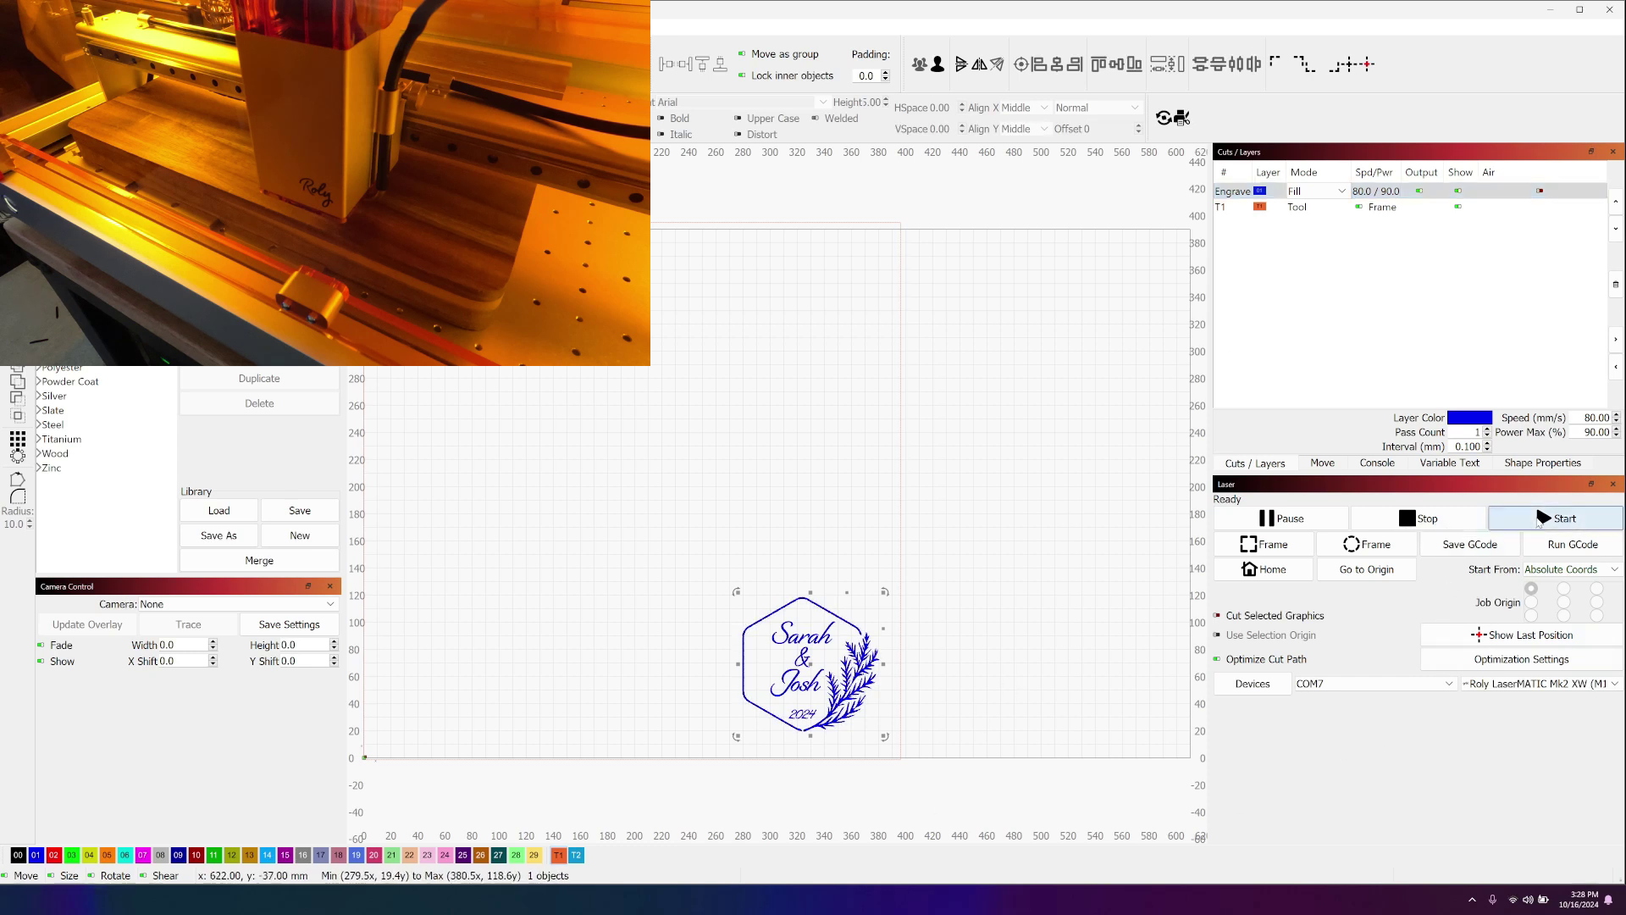
# - Start the engraving job, estimated at 10:28 run time
pyautogui.click(1539, 521)
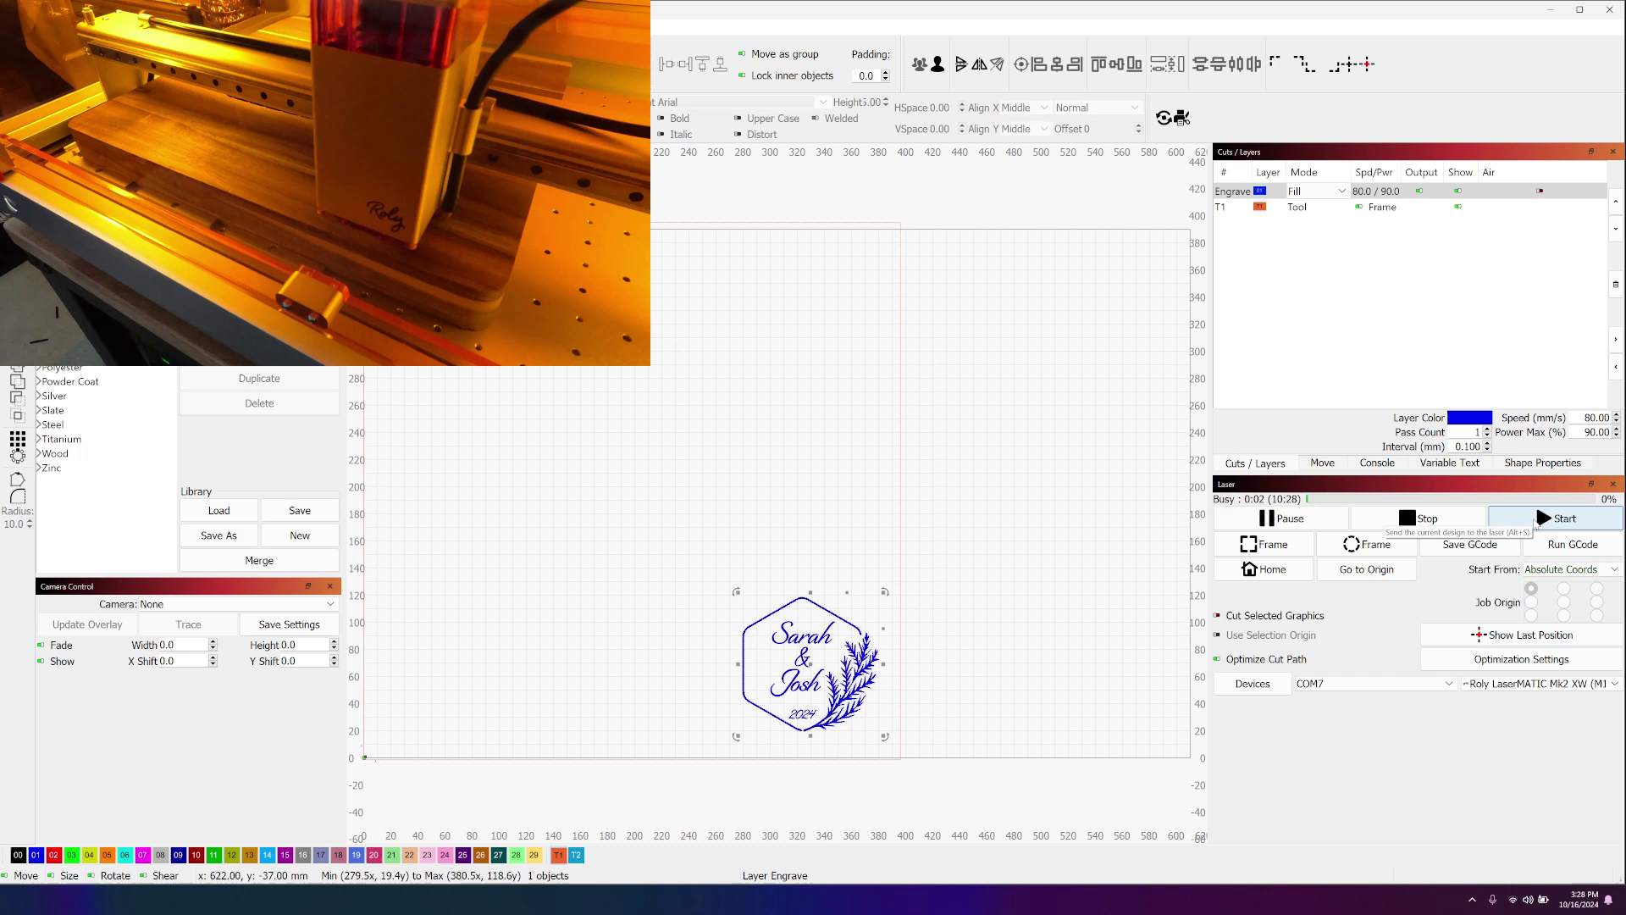